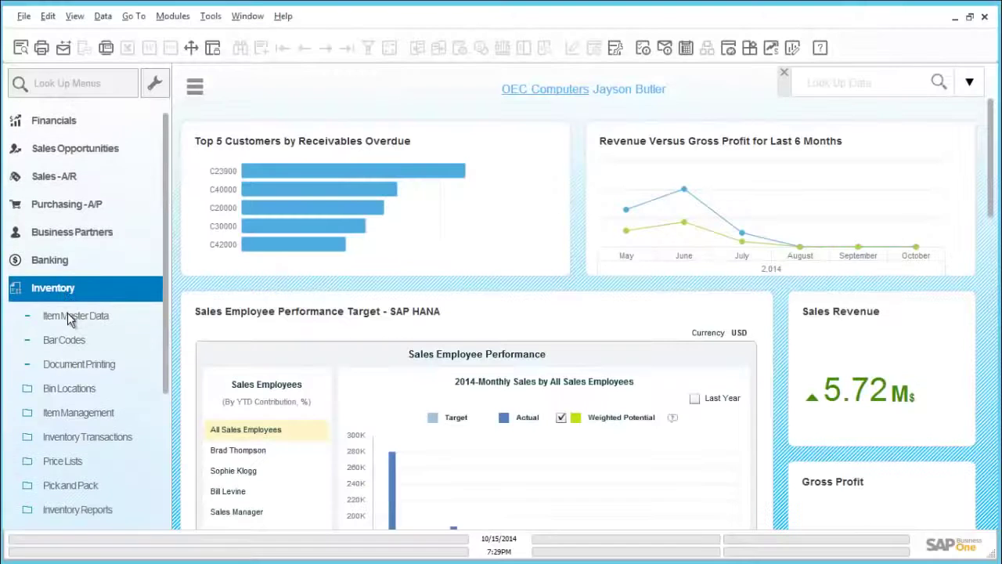
Open Item Master Data from the Inventory section of the navigation
scroll(67, 312, down, 3)
click(69, 145)
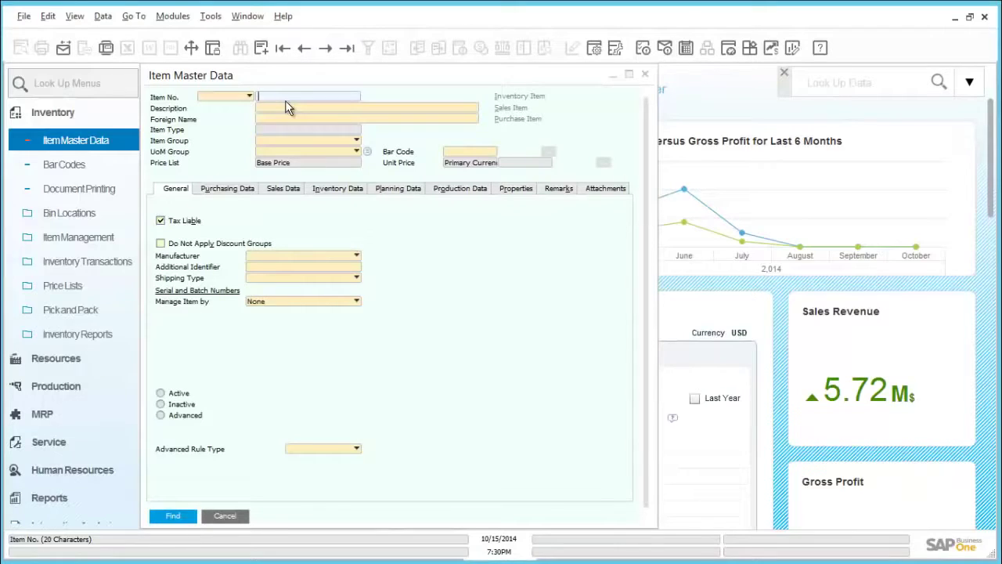
Find item C00001 by code 'C', step back to B10000, and start a new item search
text(C00001)
click(174, 516)
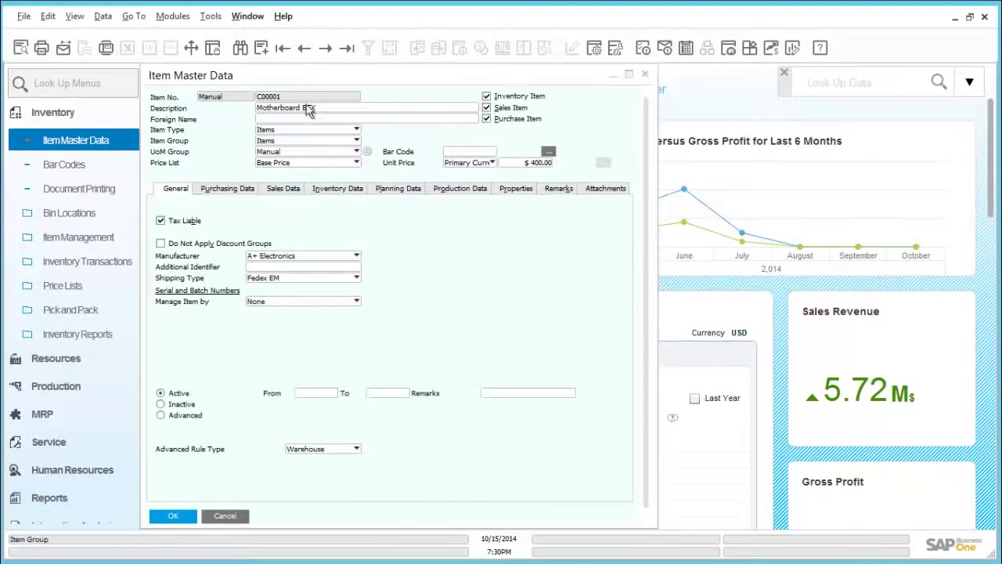
click(304, 48)
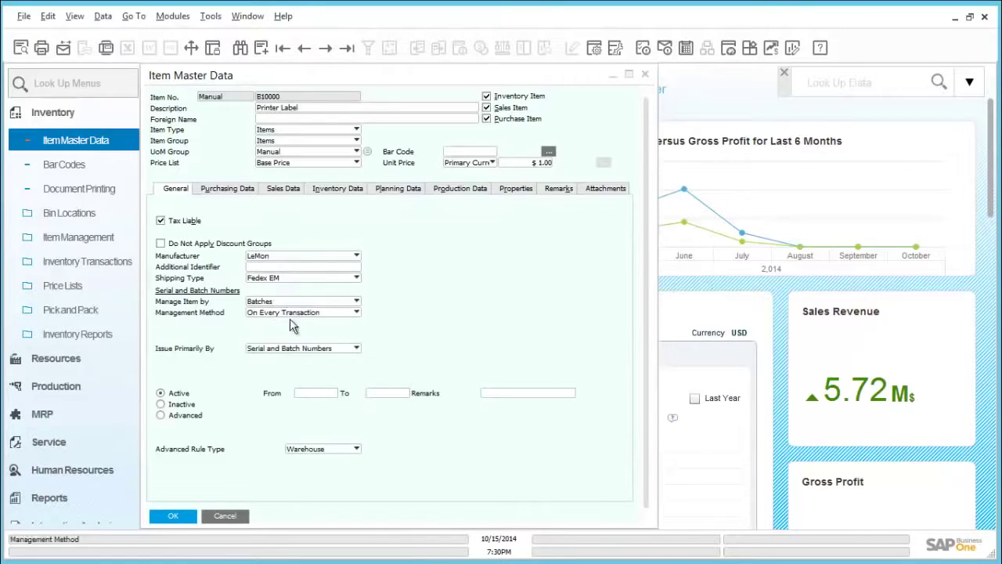
key(ctrl+f)
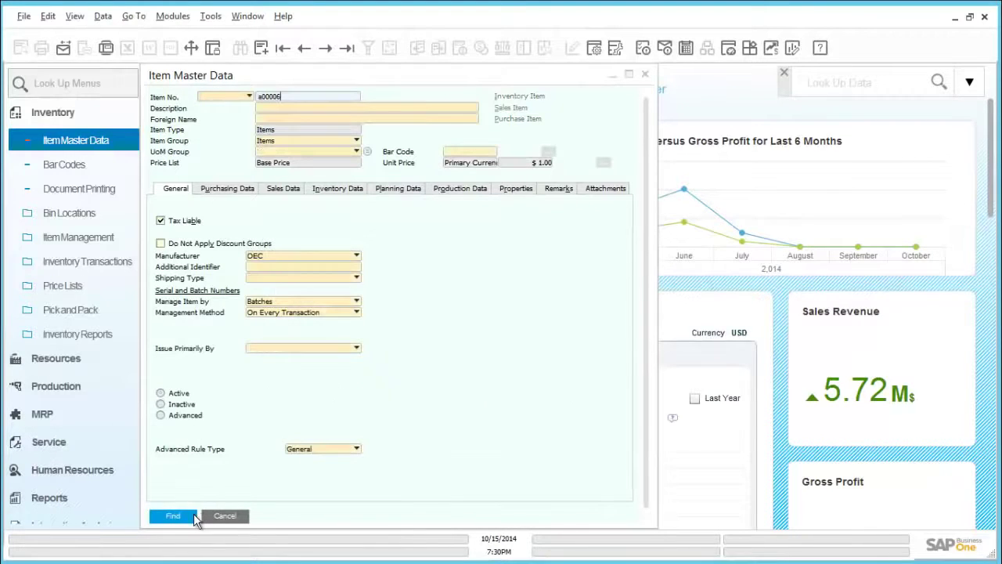
Load item A00006, Rainbow 1200 Laser Series, and expand Sales - A/R in the module menu
click(192, 515)
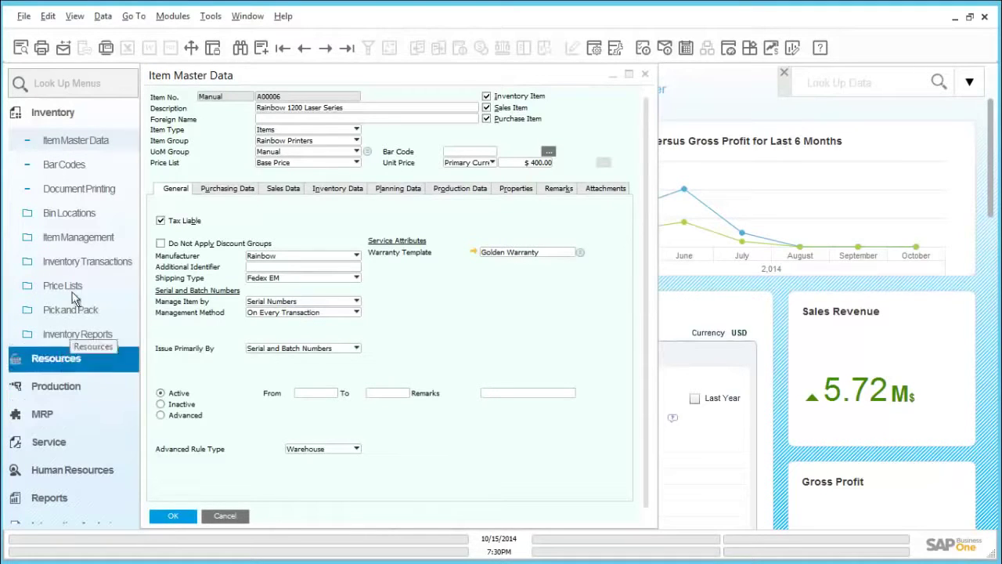
click(68, 115)
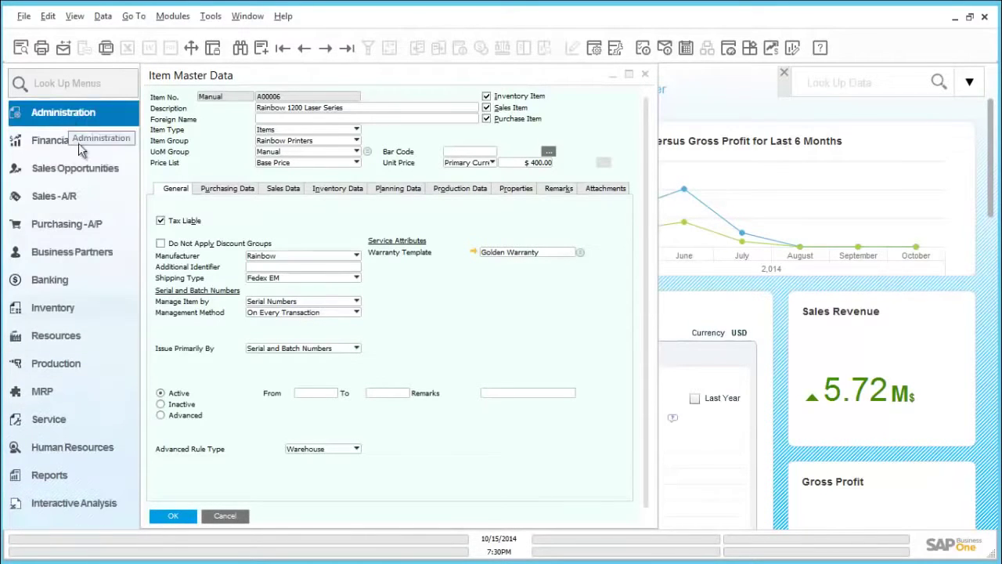
click(73, 207)
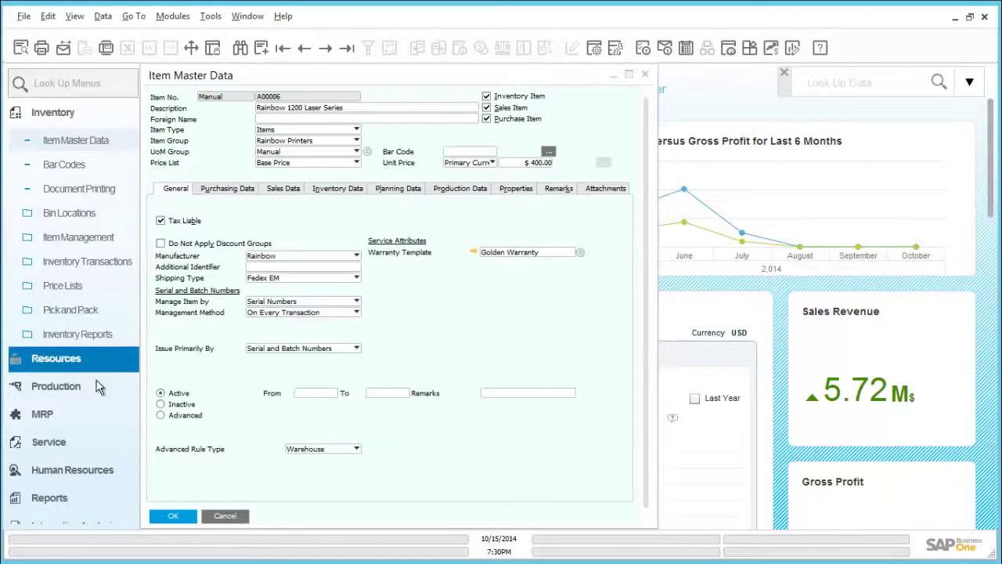
click(68, 115)
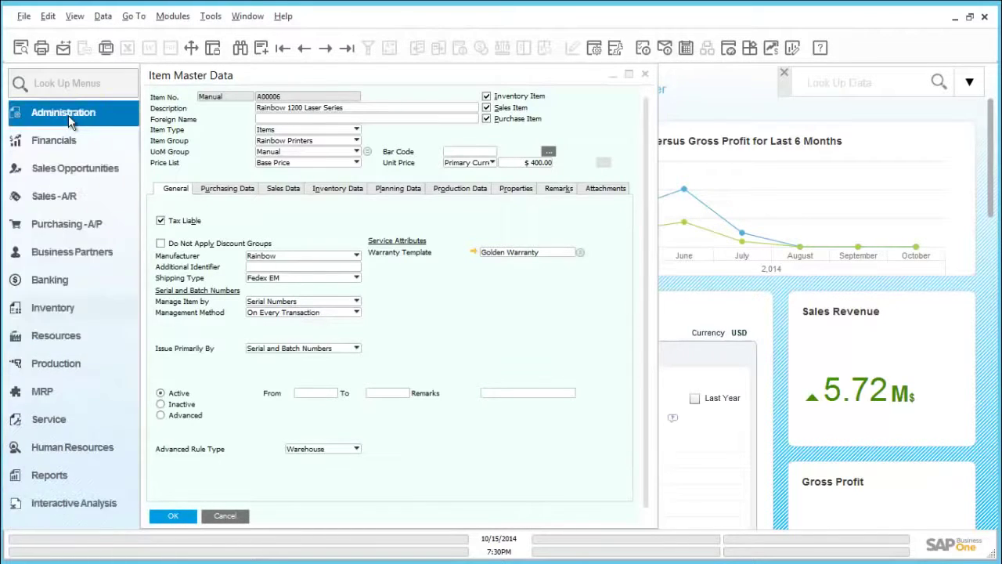
click(70, 205)
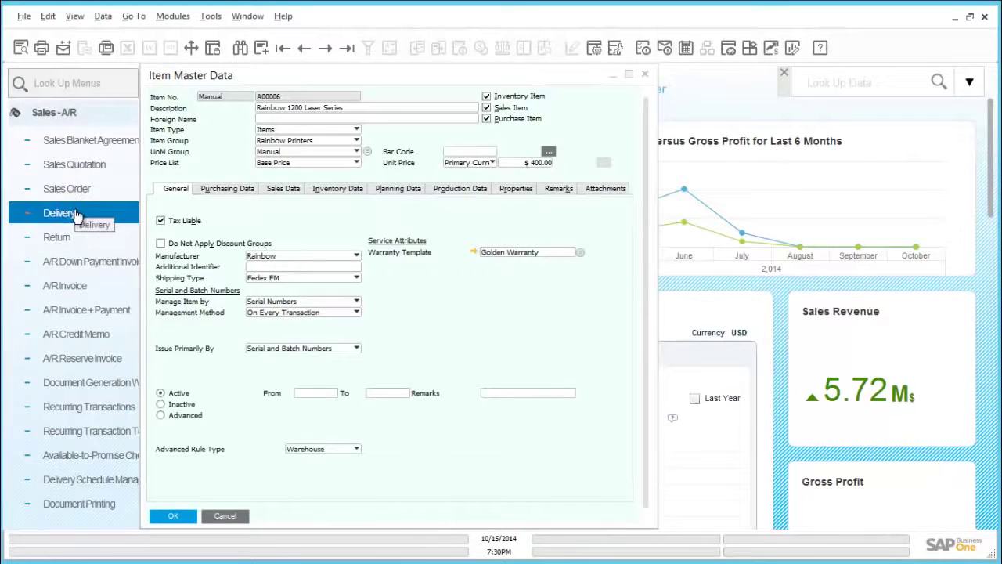
Create a delivery for customer Maxi-Teq with one A00006 line at $600 and try adding it
click(76, 213)
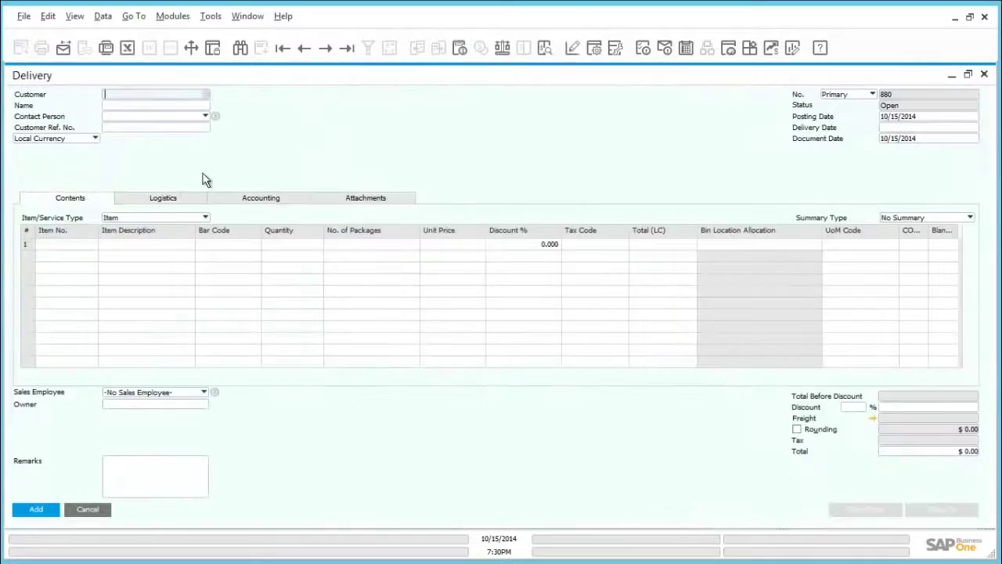
key(Tab)
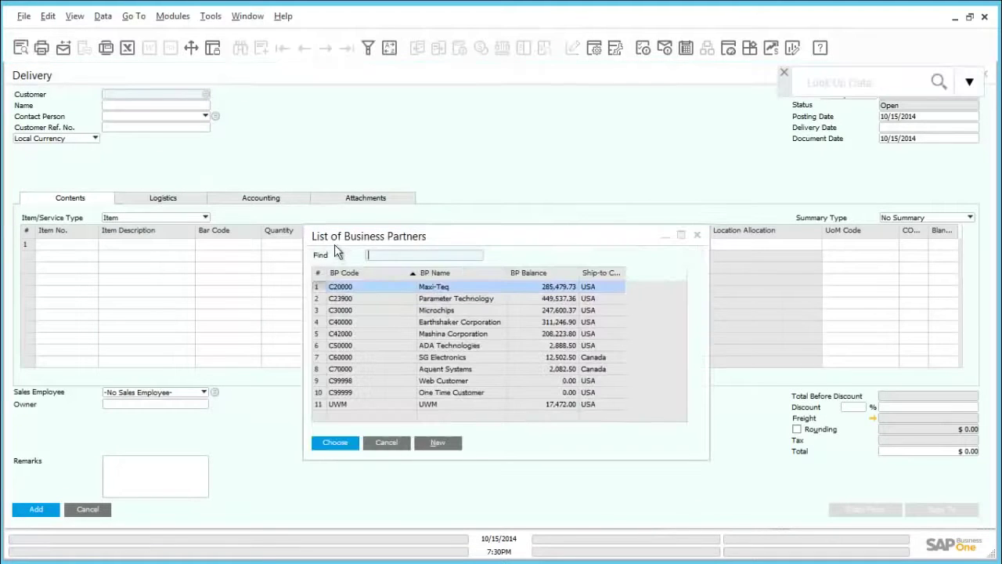
double_click(348, 291)
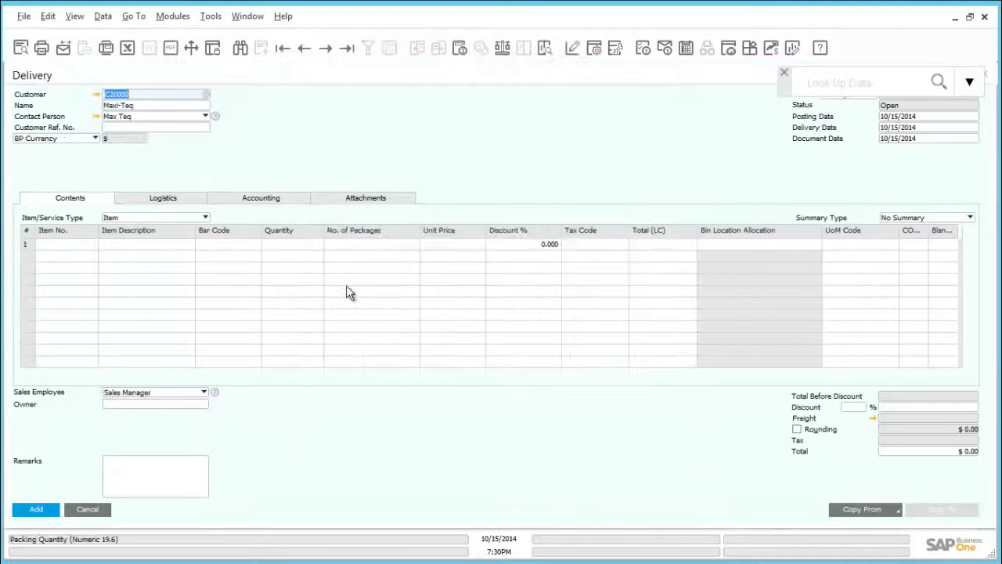
click(75, 245)
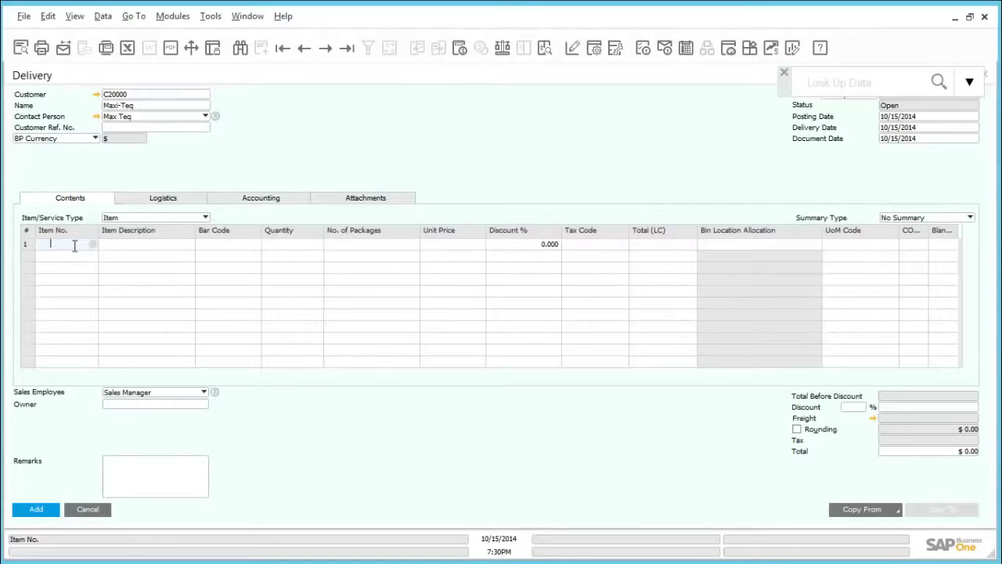
text(a00)
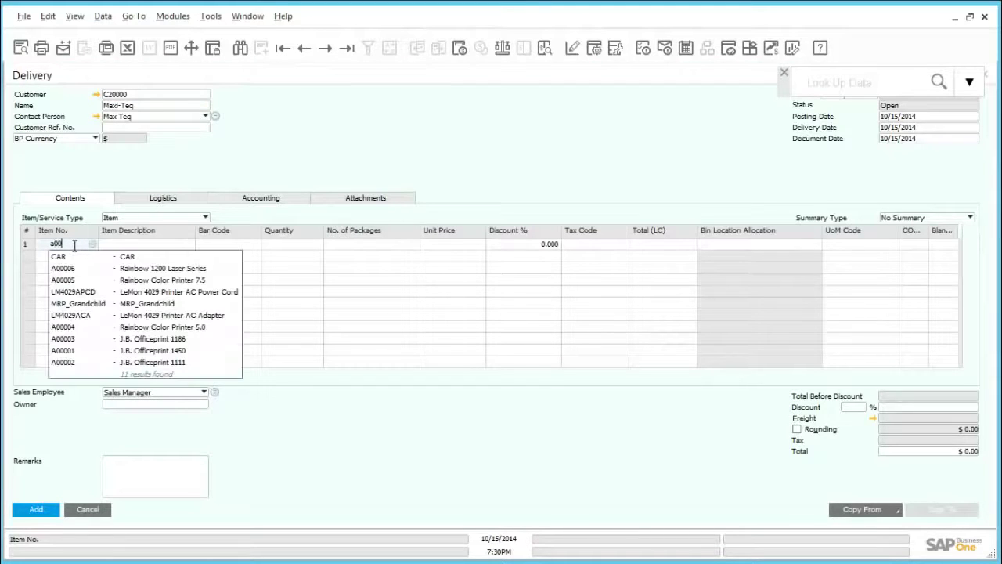
text(006)
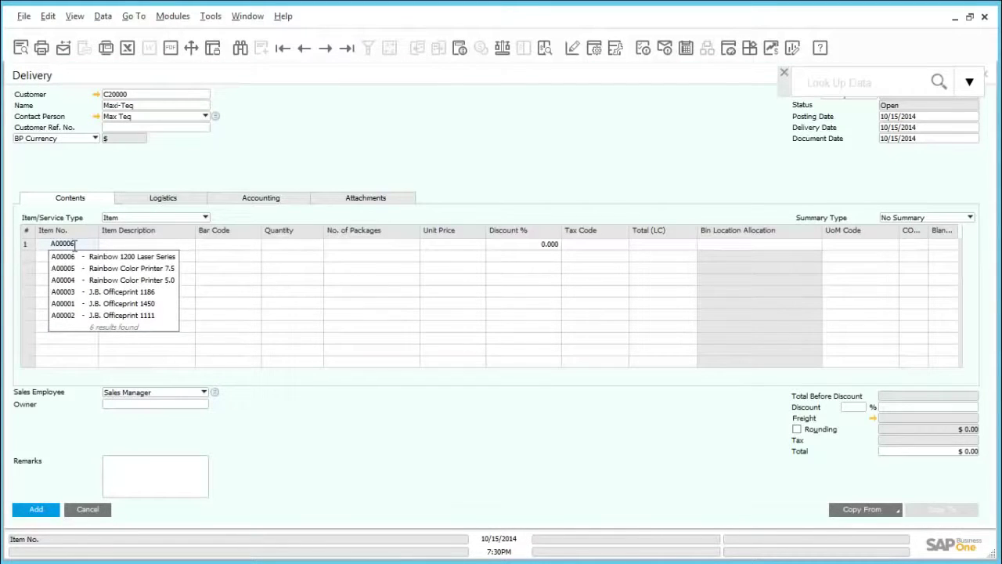
key(Tab)
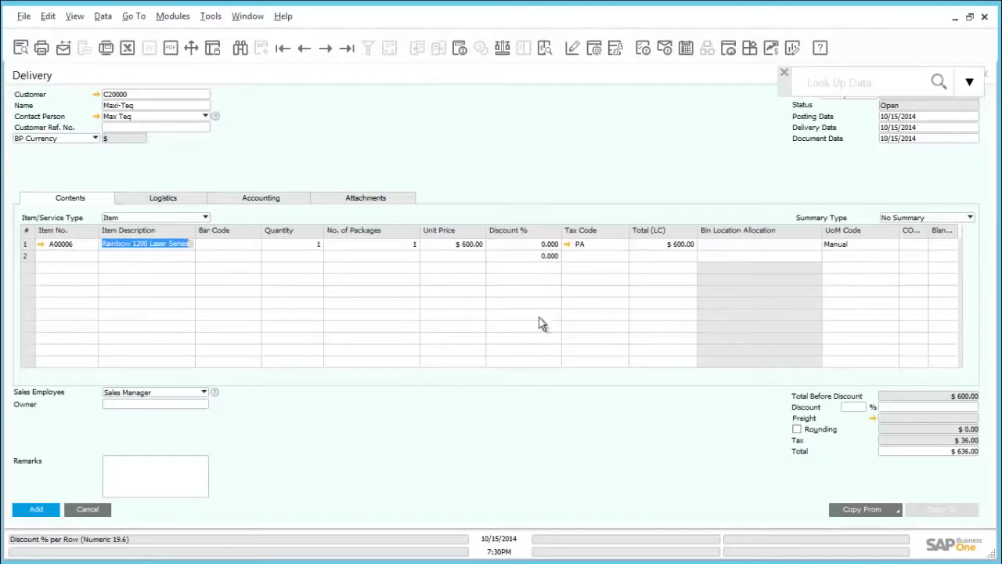
click(35, 510)
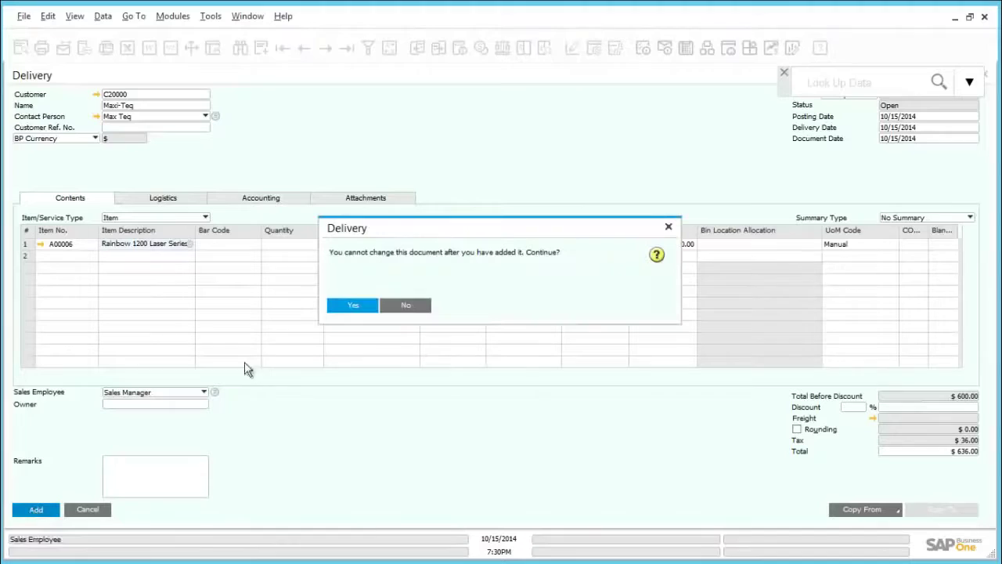
Assign serial number A6-000284 to the delivery's A00006 line
click(351, 308)
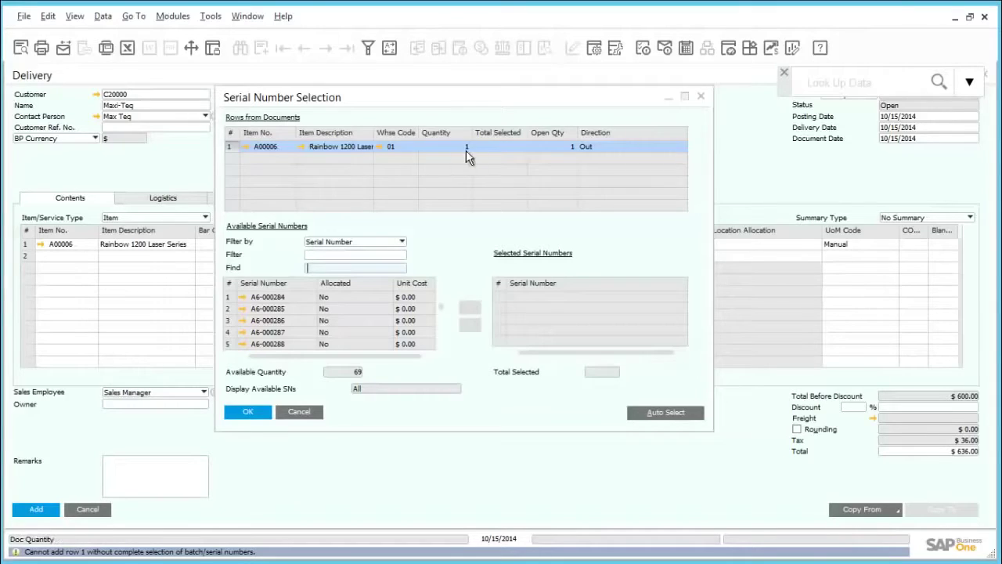
click(270, 298)
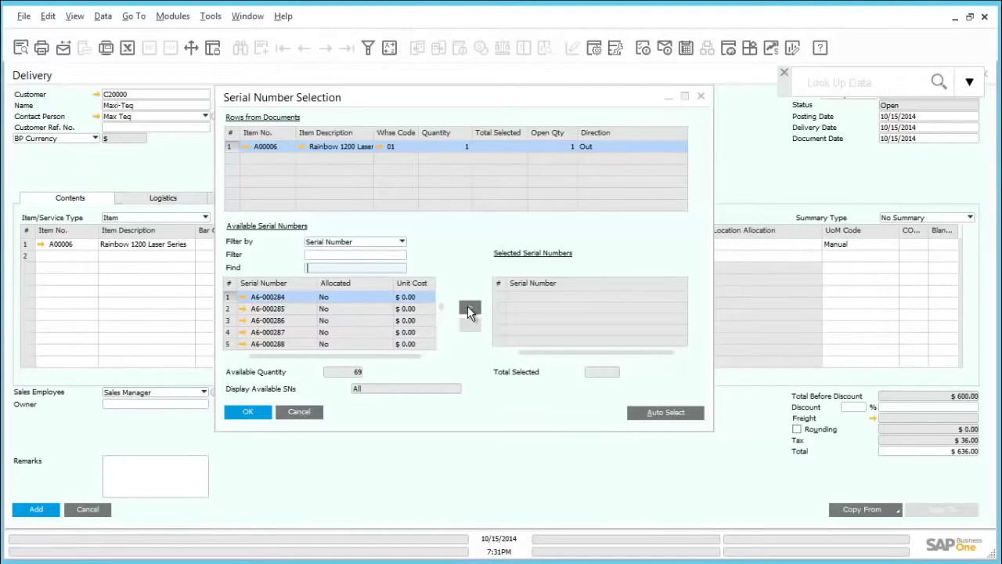
click(469, 308)
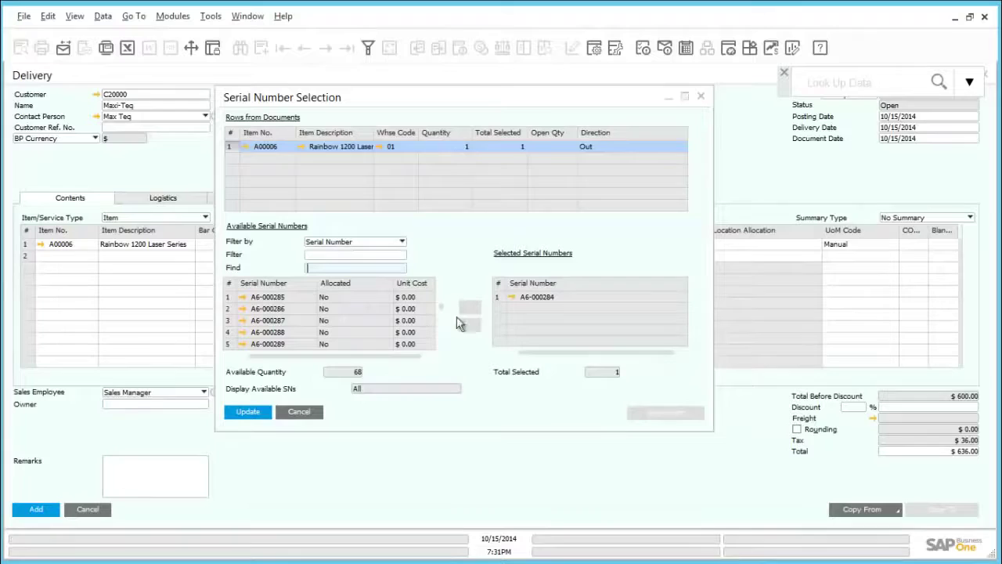
click(263, 413)
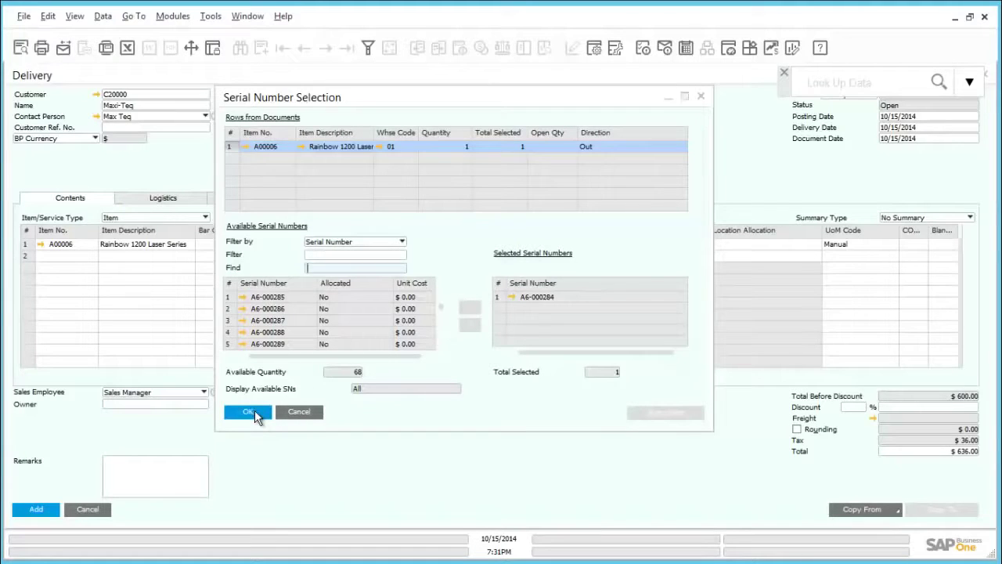
click(250, 412)
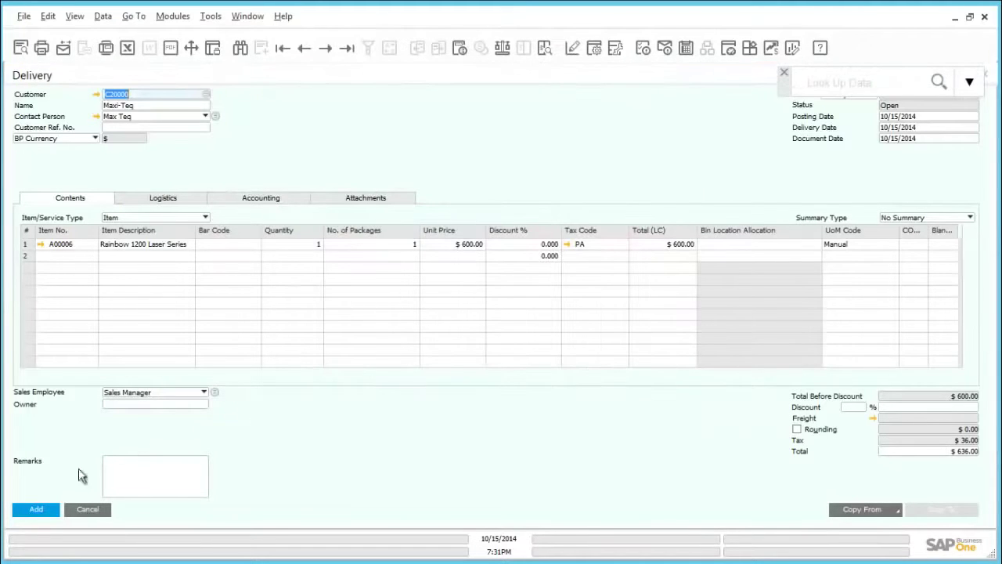
Add the Maxi-Teq delivery and close the delivery form
click(43, 510)
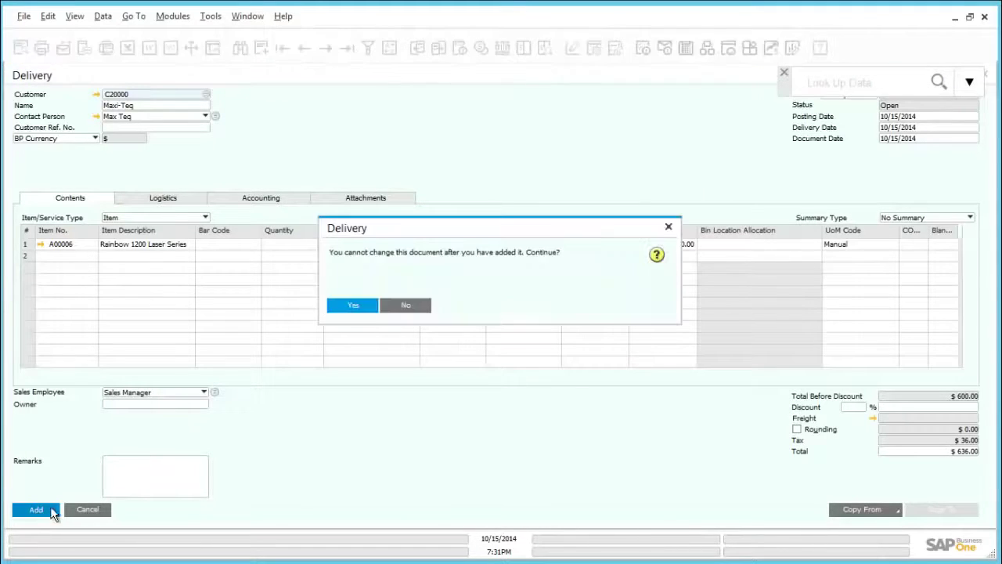
click(345, 312)
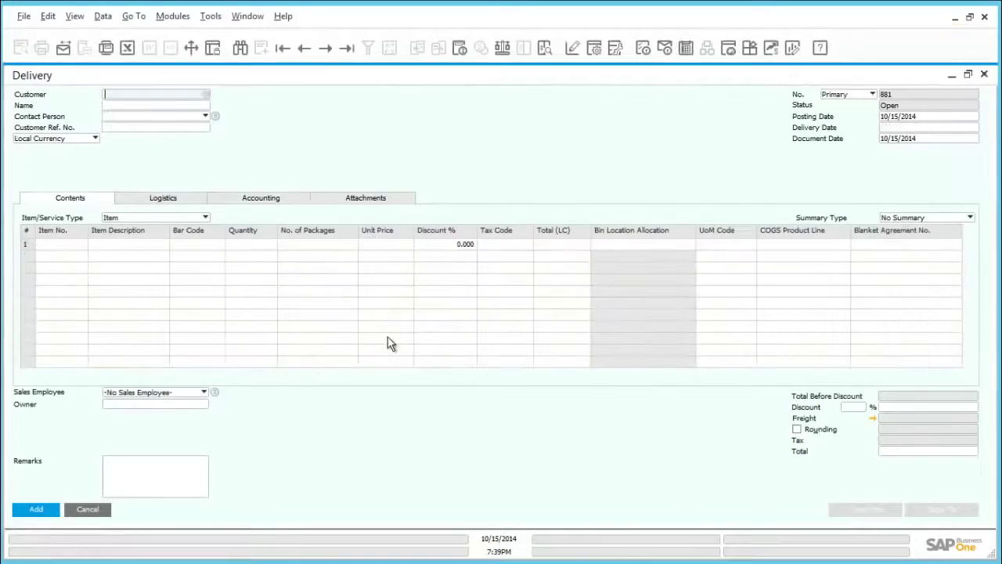
click(985, 75)
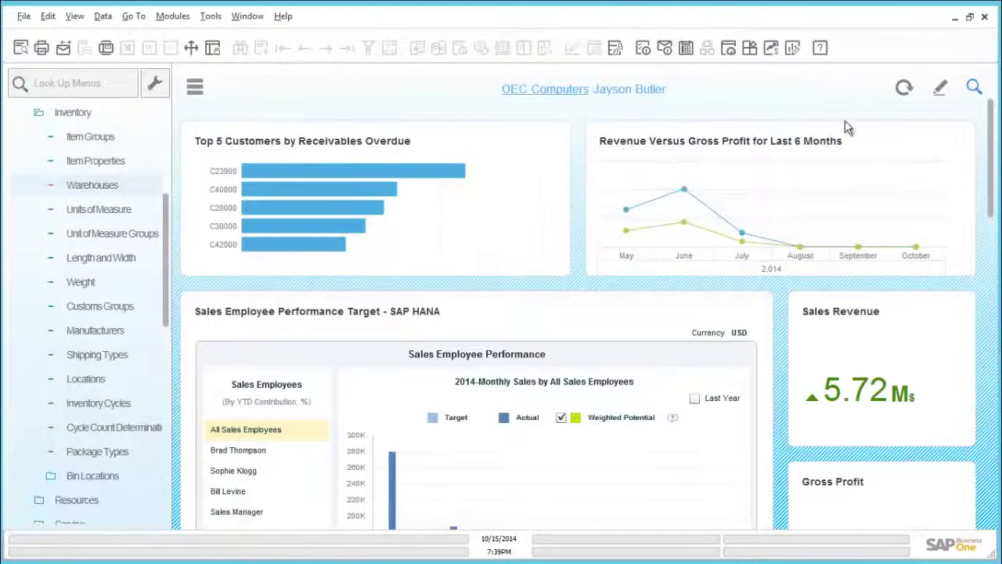
Look up warehouse 05, Bin Warehouse, in Warehouses - Setup
click(72, 113)
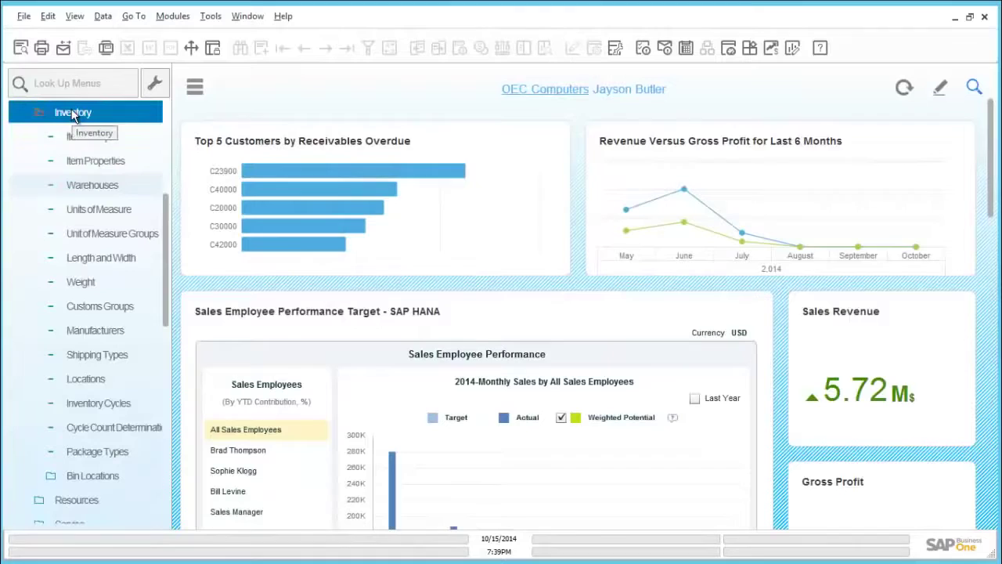
click(104, 193)
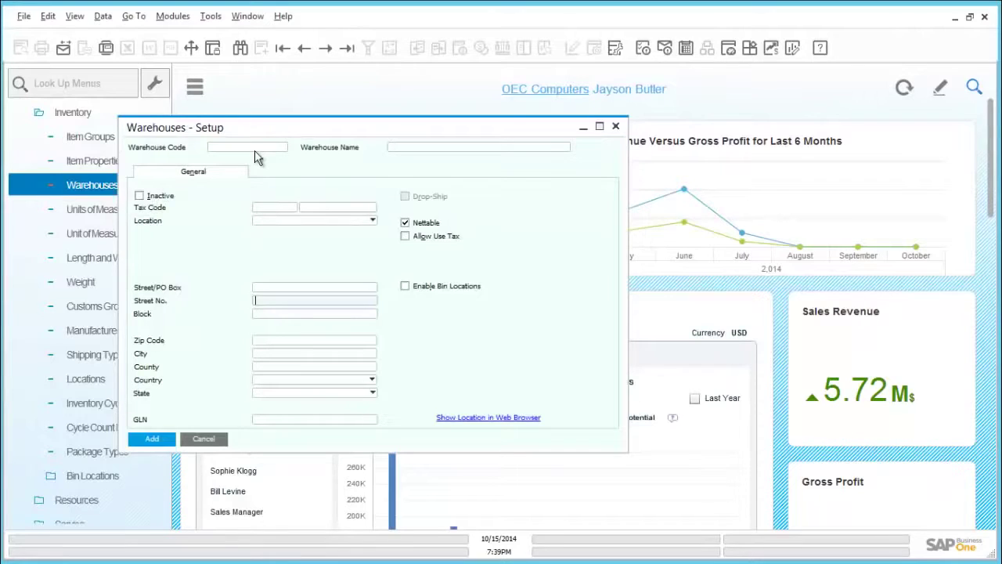
key(ctrl+f)
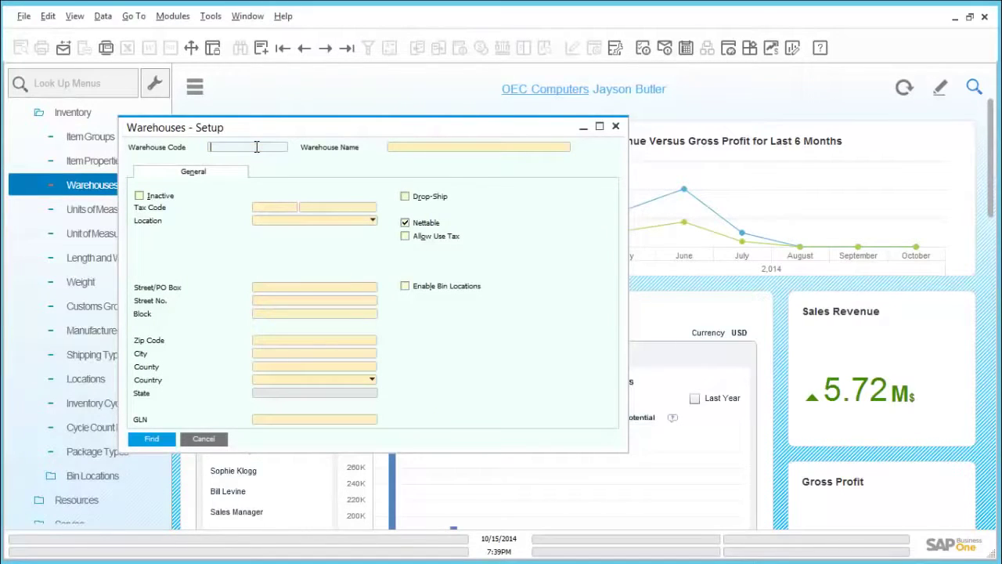
text(05)
click(154, 437)
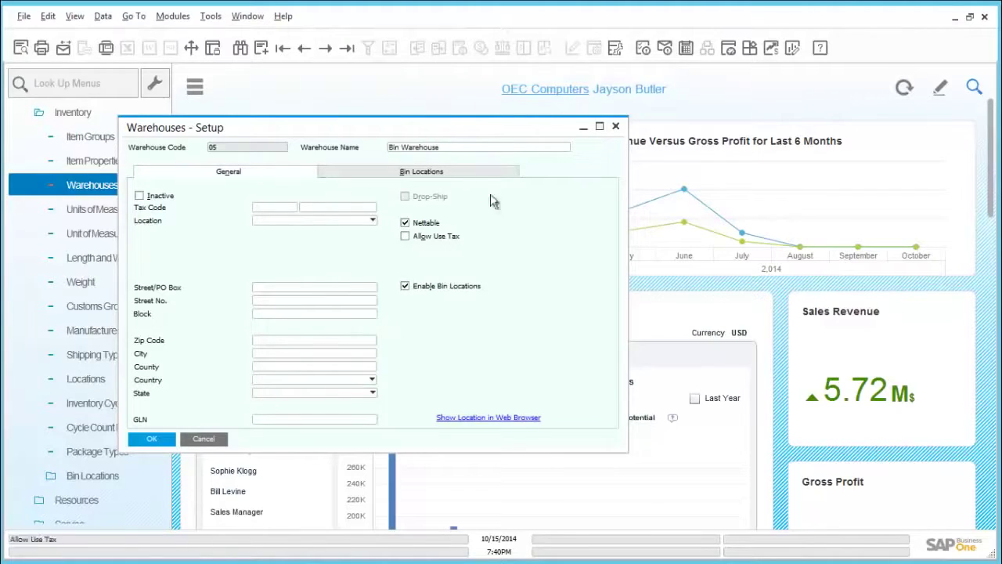
Close Warehouses - Setup and expand Inventory > Inventory Transactions in the modules menu
click(616, 128)
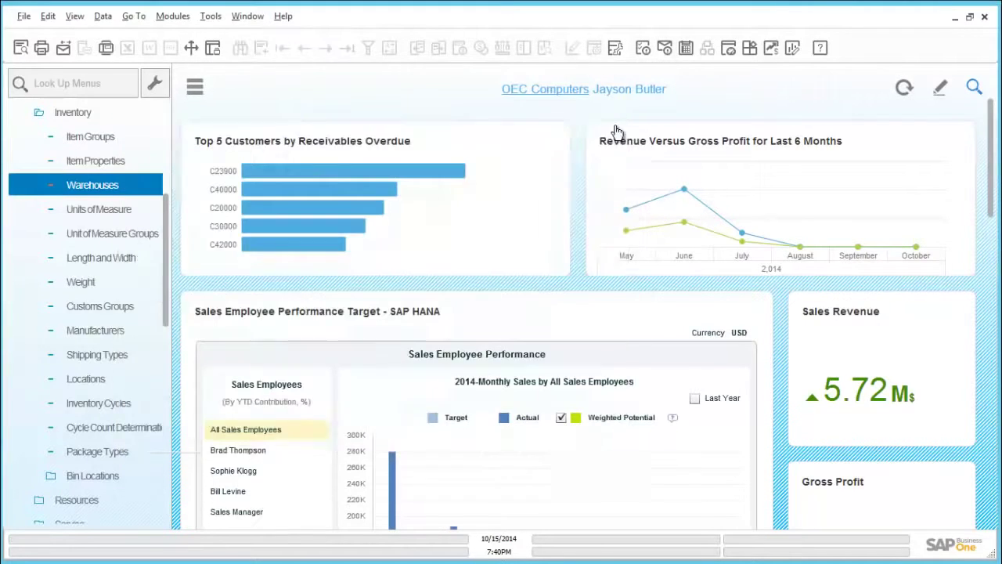
click(108, 115)
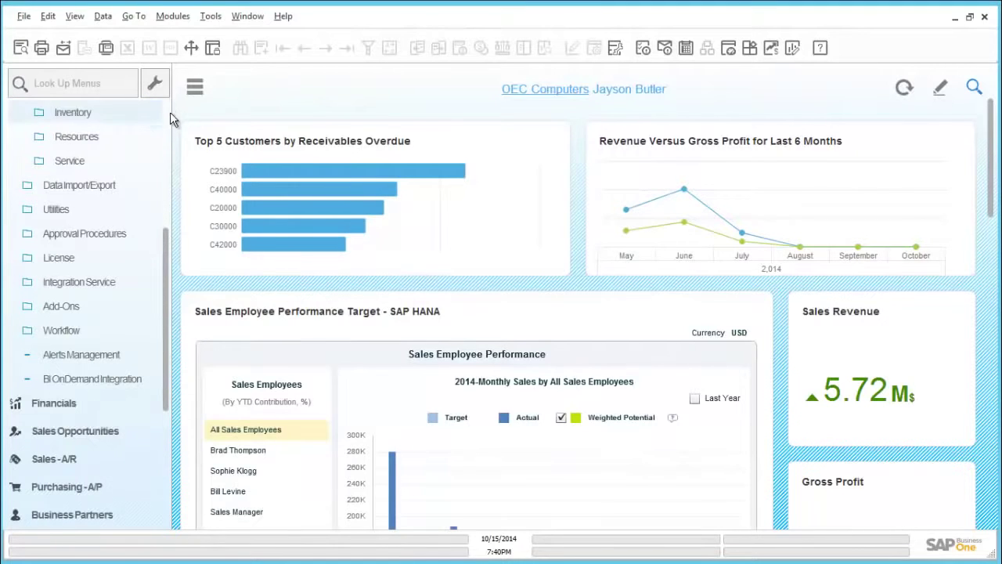
scroll(163, 313, down, 5)
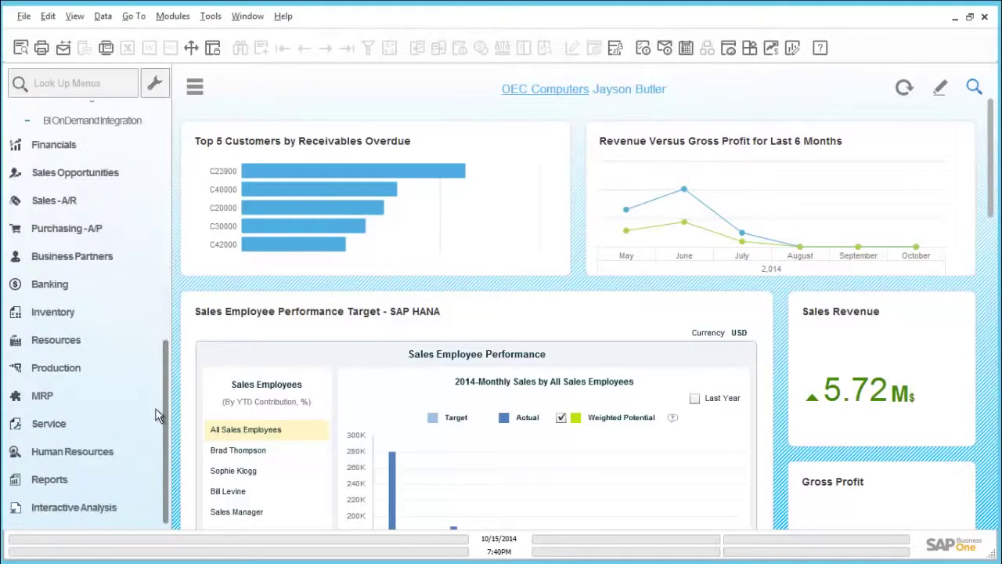
click(86, 319)
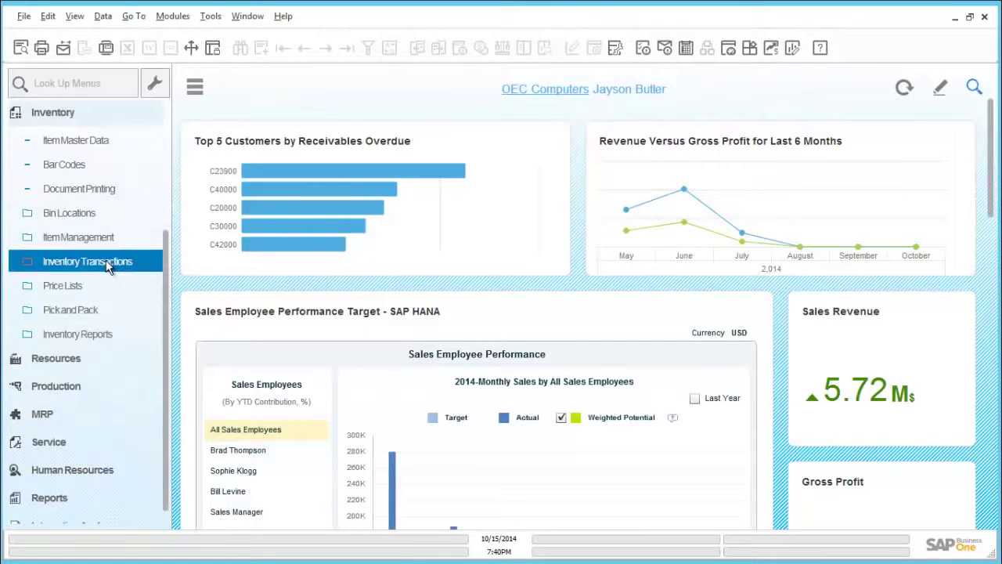
click(108, 265)
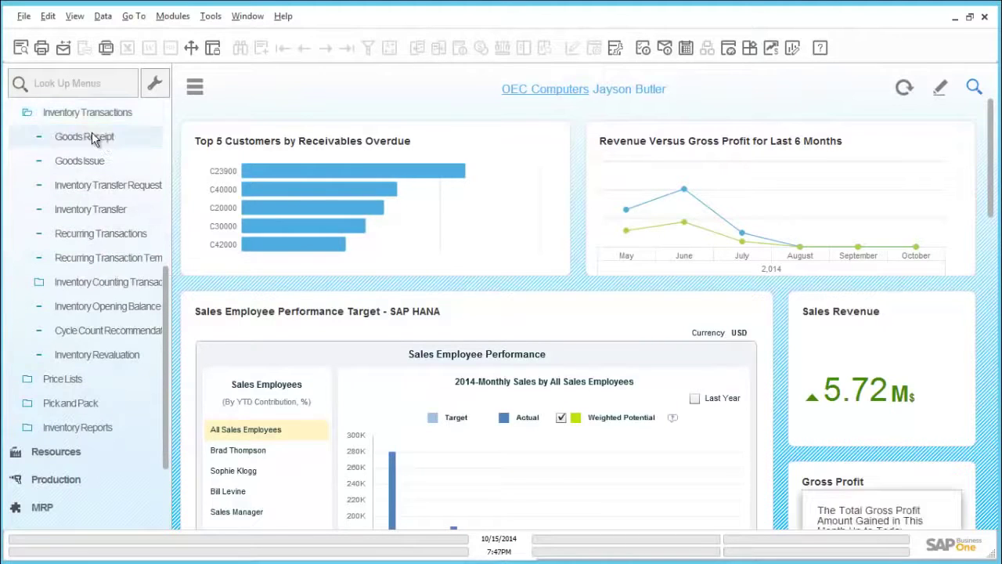
Fill a goods receipt for one A00006 unit into warehouse 05 and attempt to add it
click(92, 138)
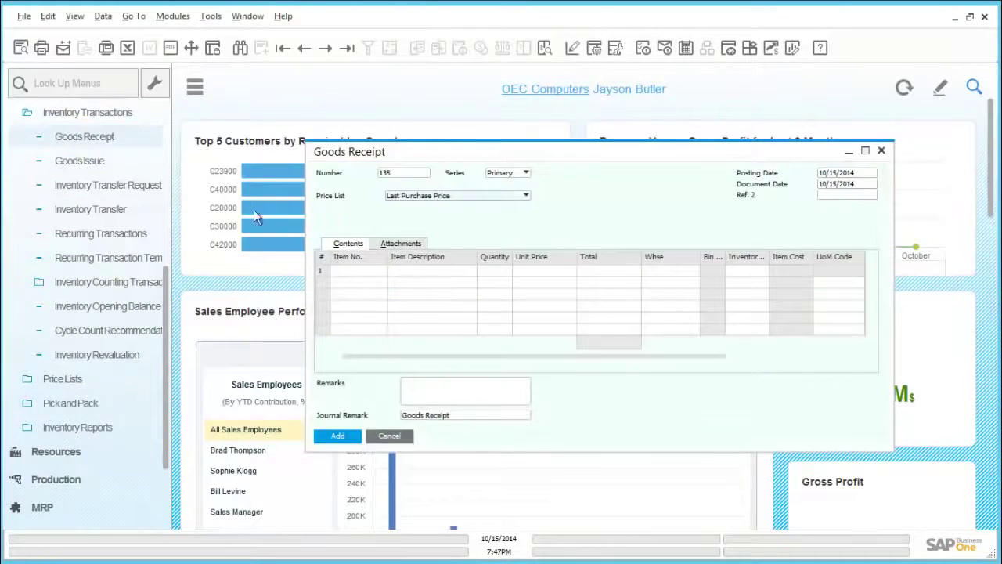
click(349, 270)
click(349, 270)
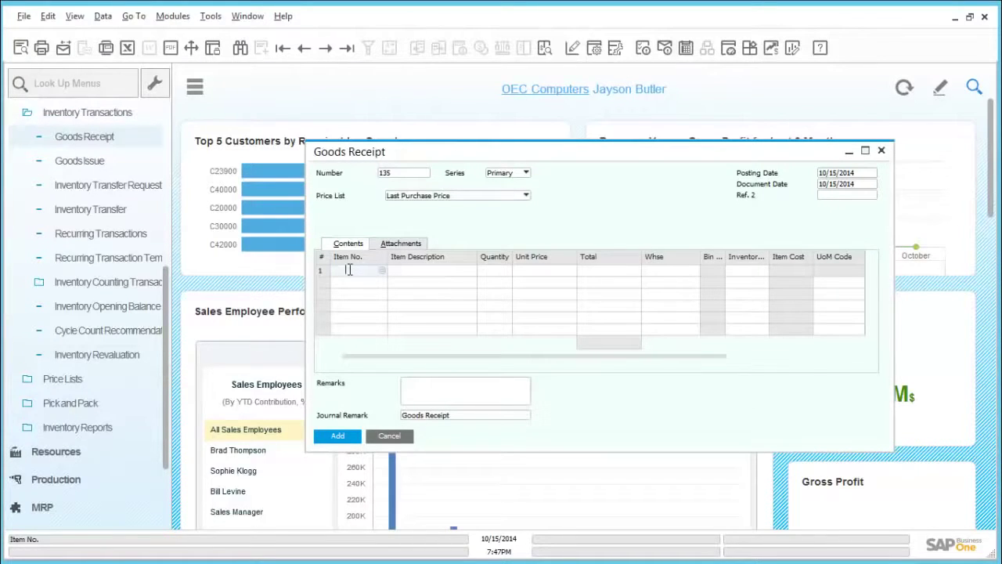
text(a00006)
key(Tab)
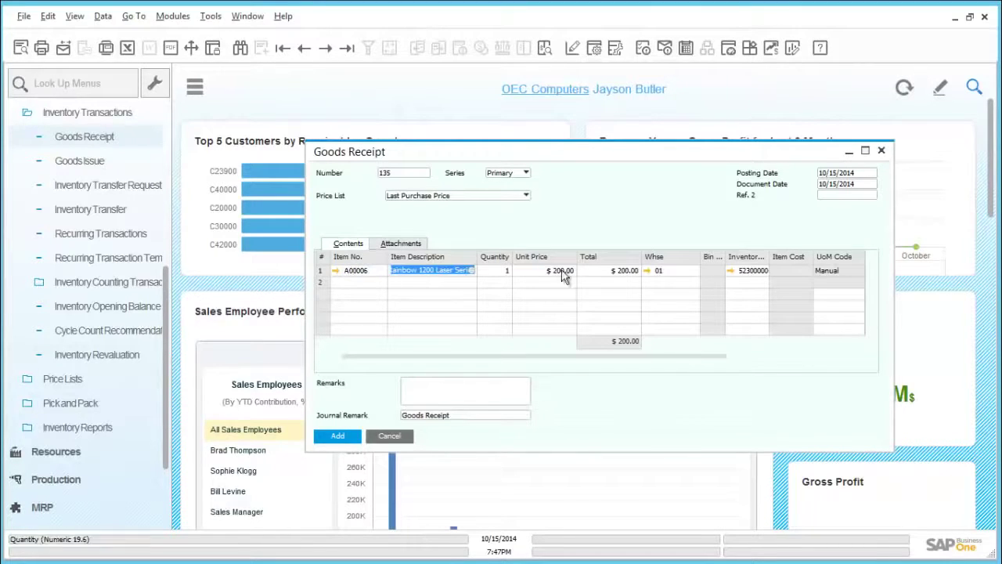
click(666, 270)
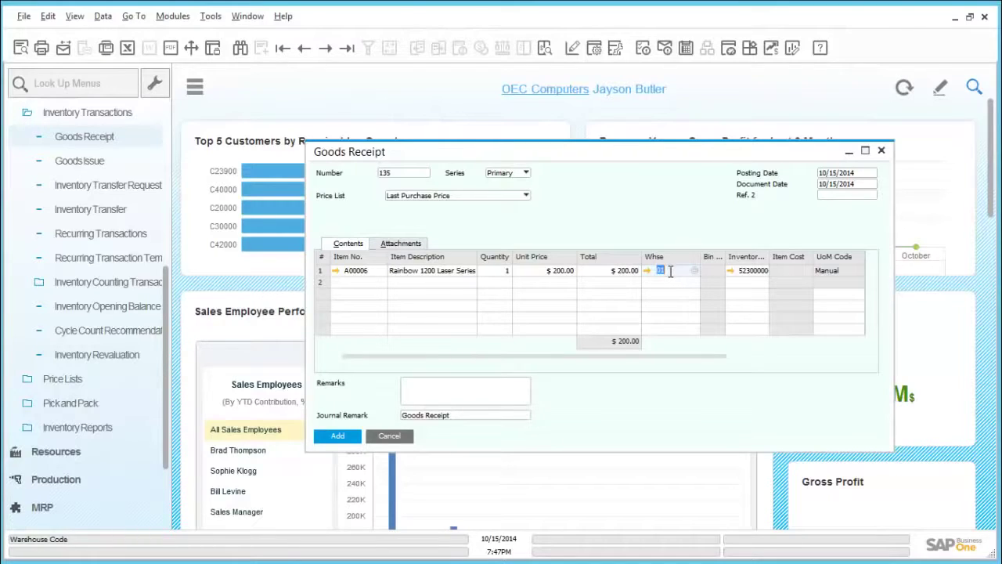
text(05)
key(Tab)
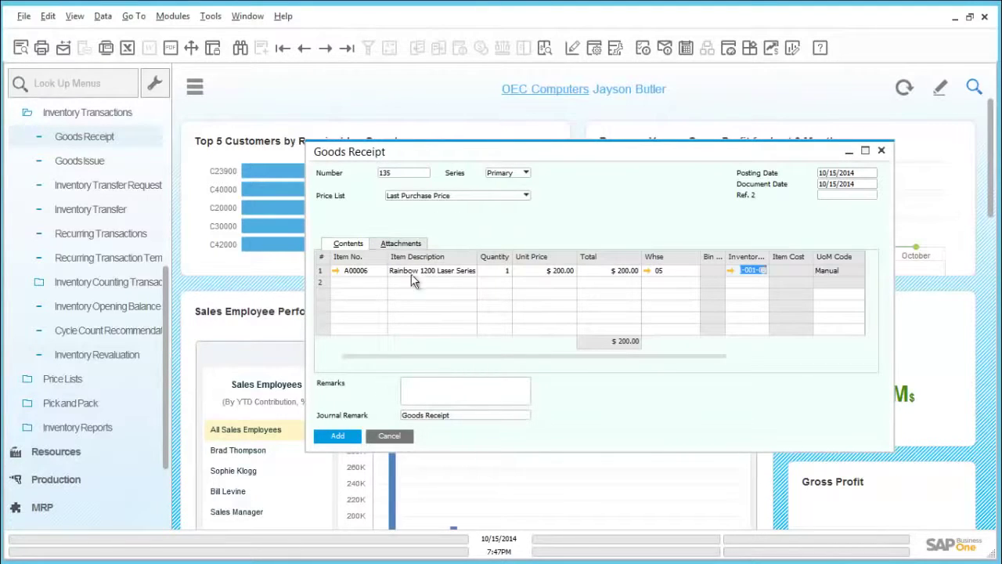
click(356, 435)
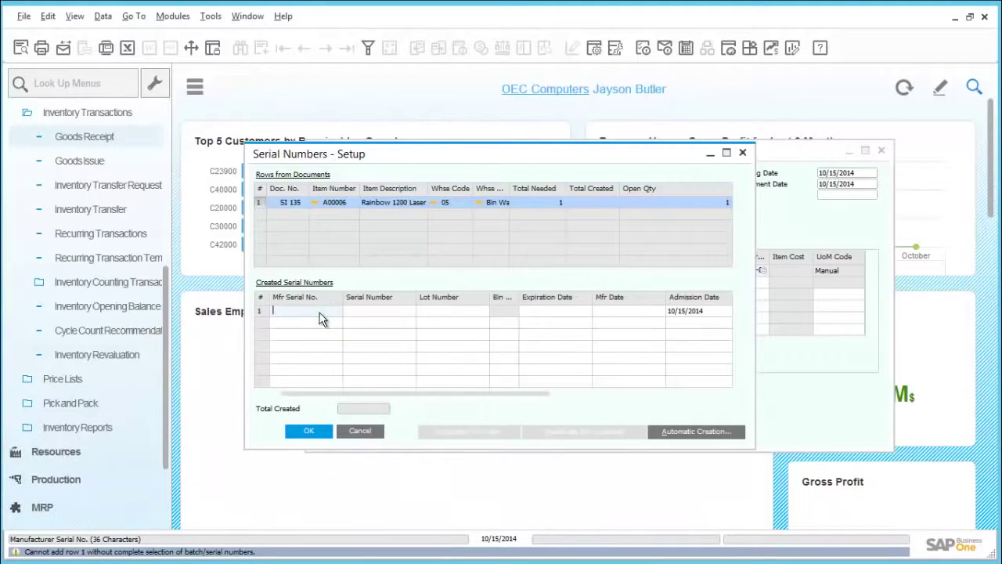
Create serial number 0005 in bin 05-SYSTEM-BIN-LOCATION and assign it to the receipt line
text(000)
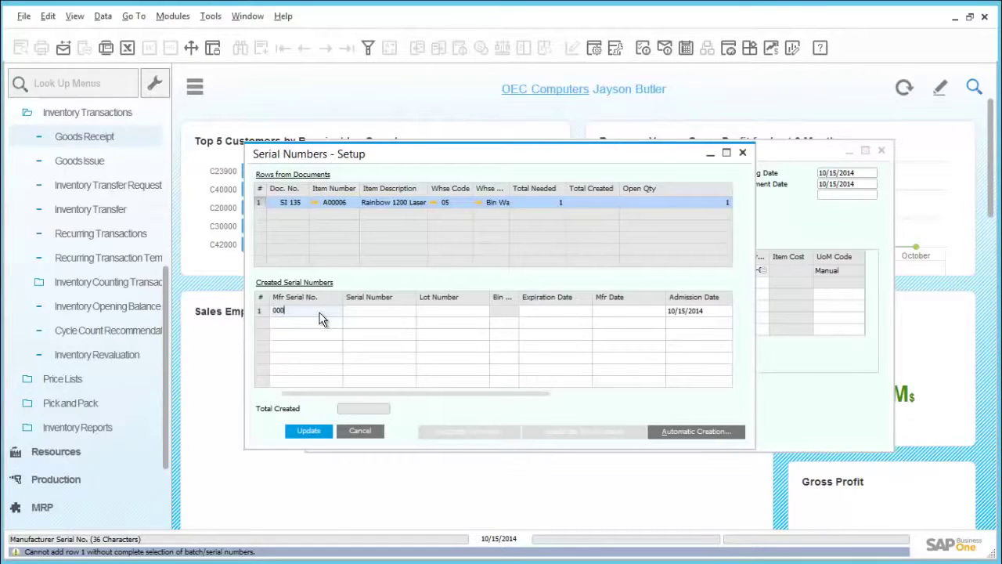
text(5)
key(Tab)
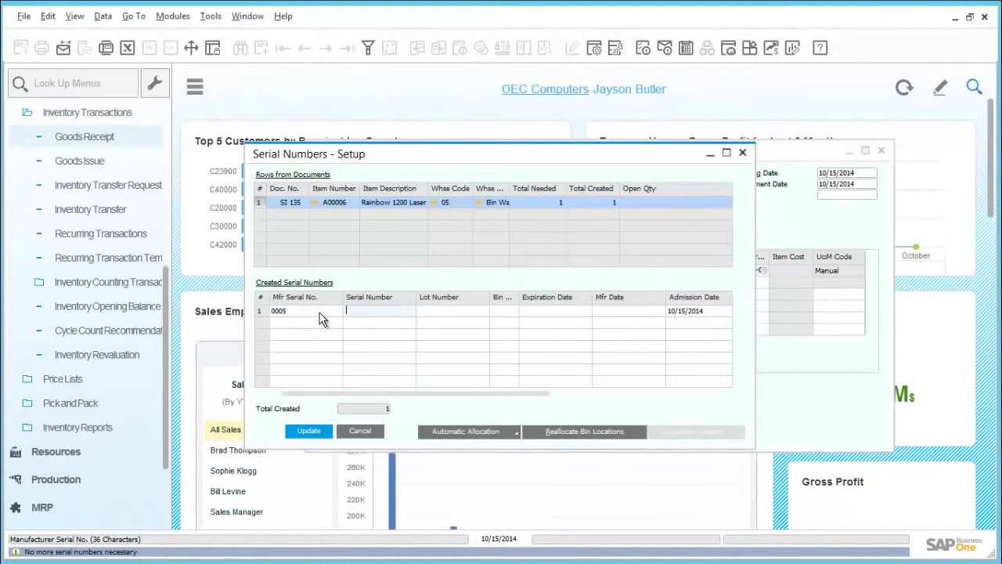
key(Tab)
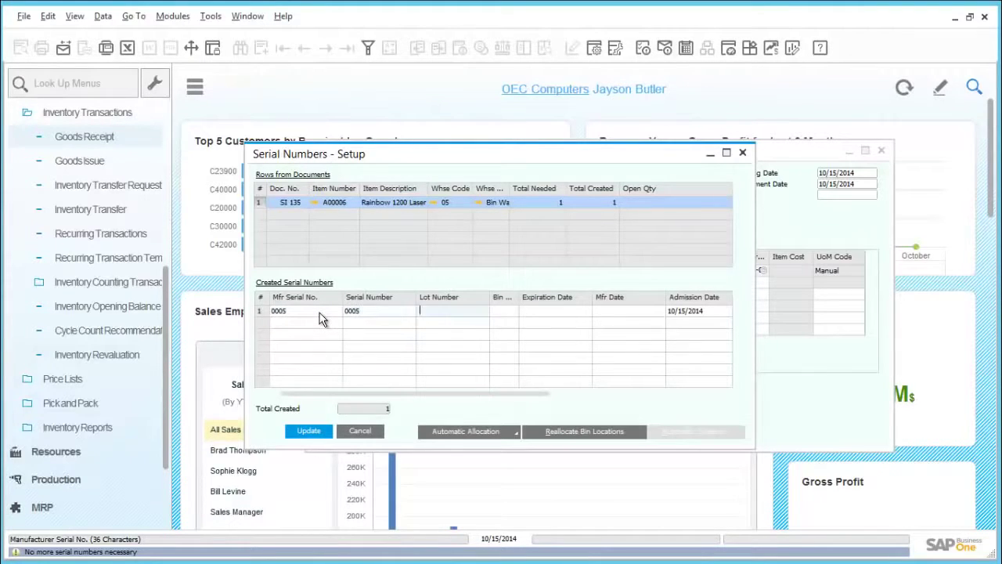
key(Tab)
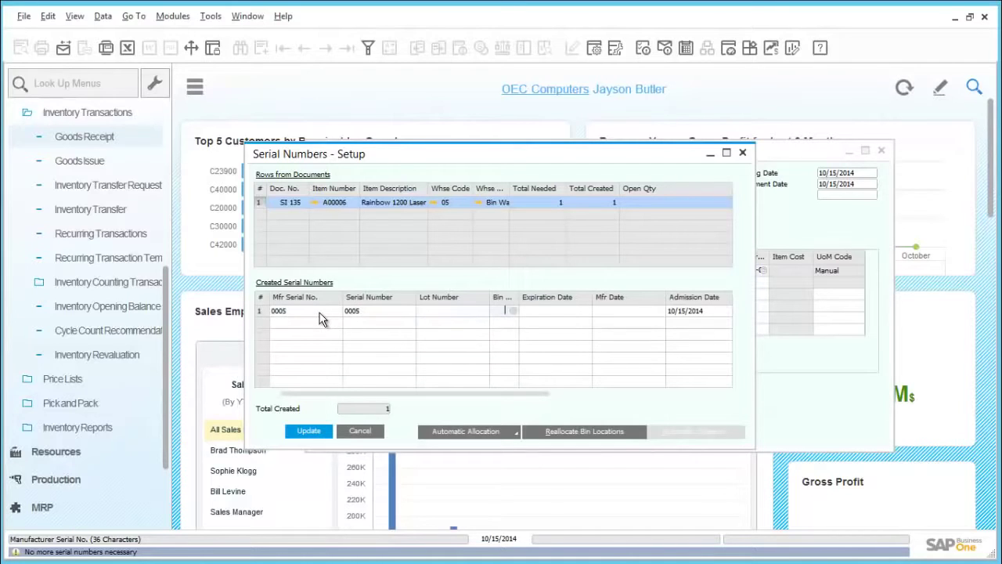
key(Tab)
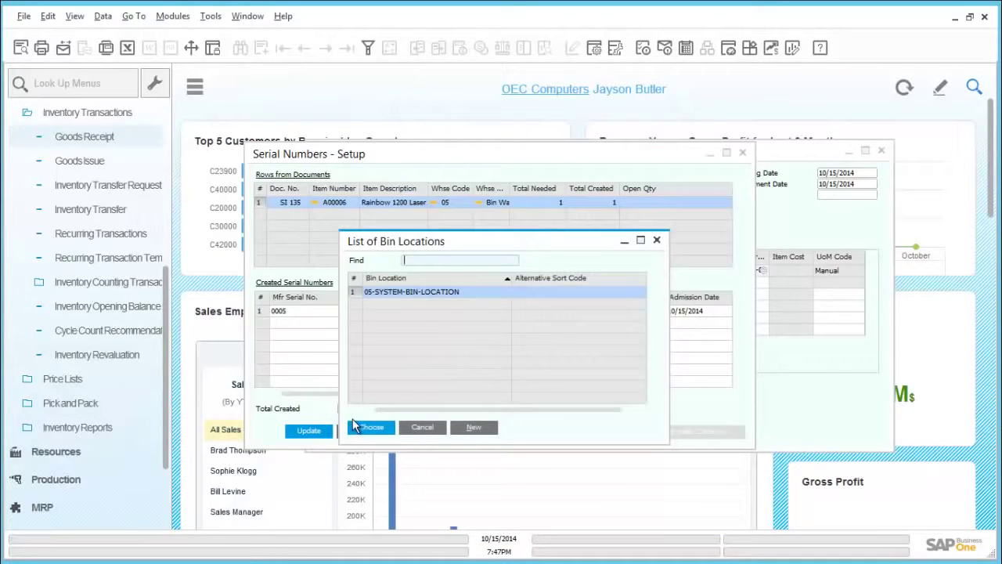
double_click(378, 299)
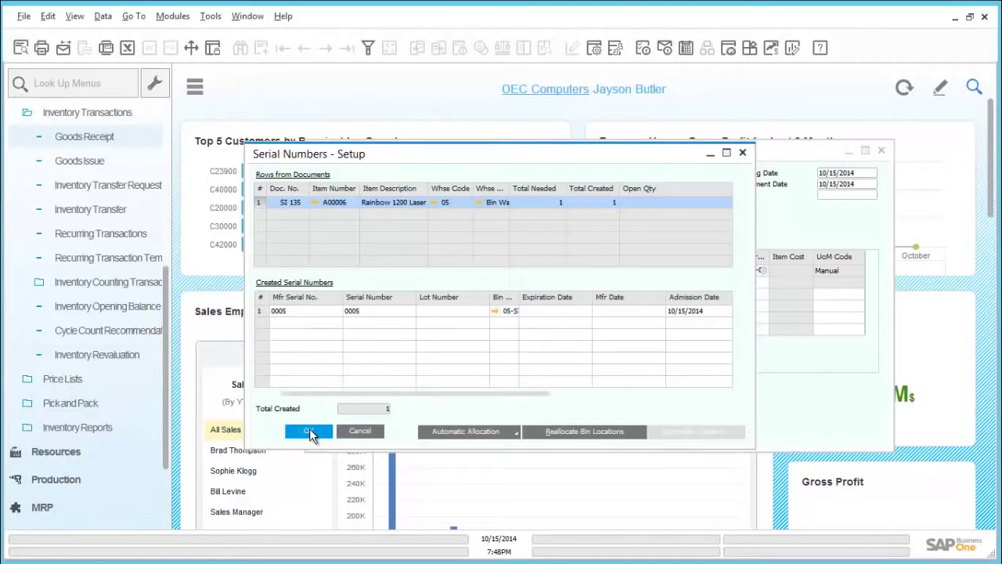
click(309, 430)
click(264, 310)
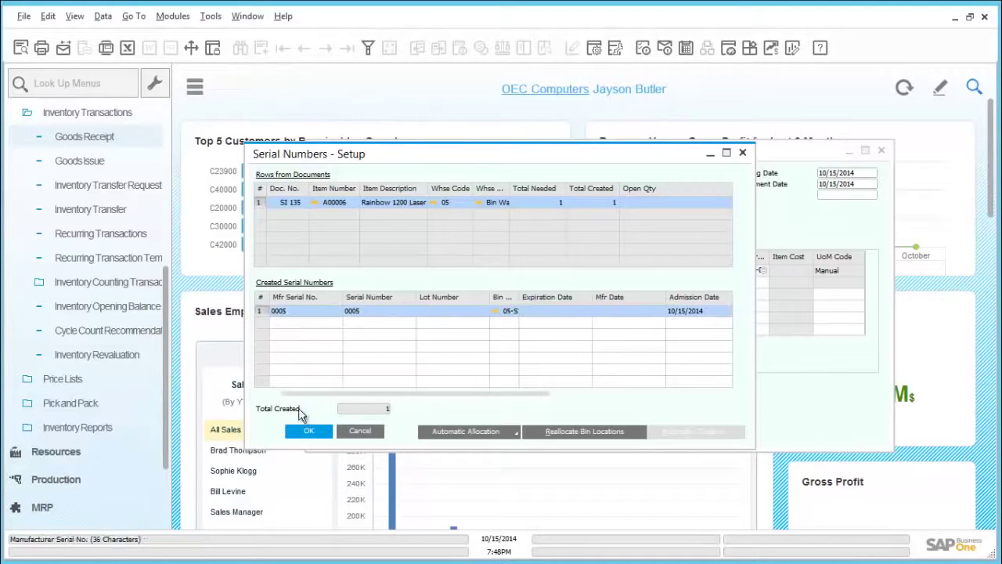
click(307, 433)
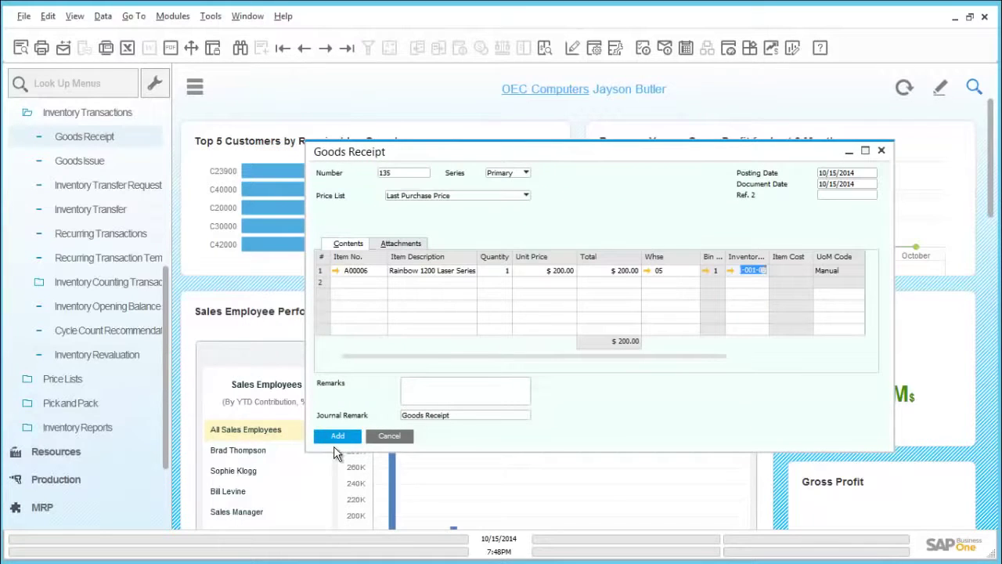
Add Goods Receipt 135 and confirm the posting
click(335, 436)
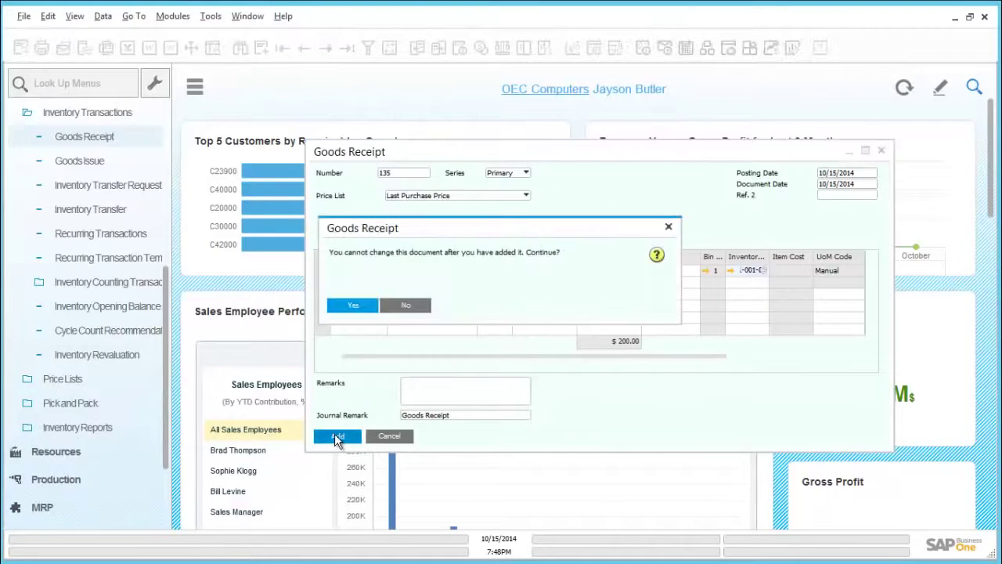
click(354, 305)
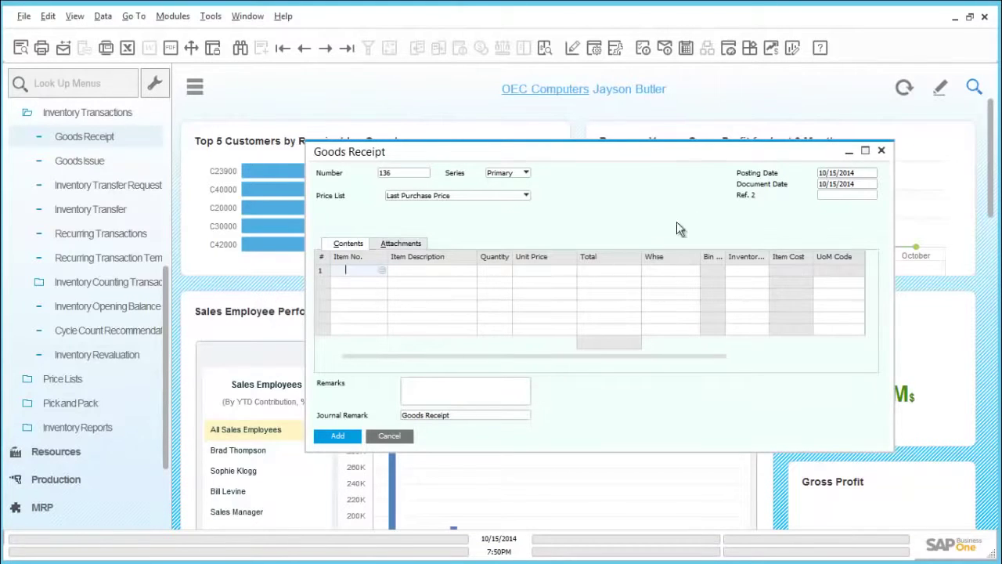
Close the blank Goods Receipt form and show the Inventory Reports list in the navigation panel
click(882, 150)
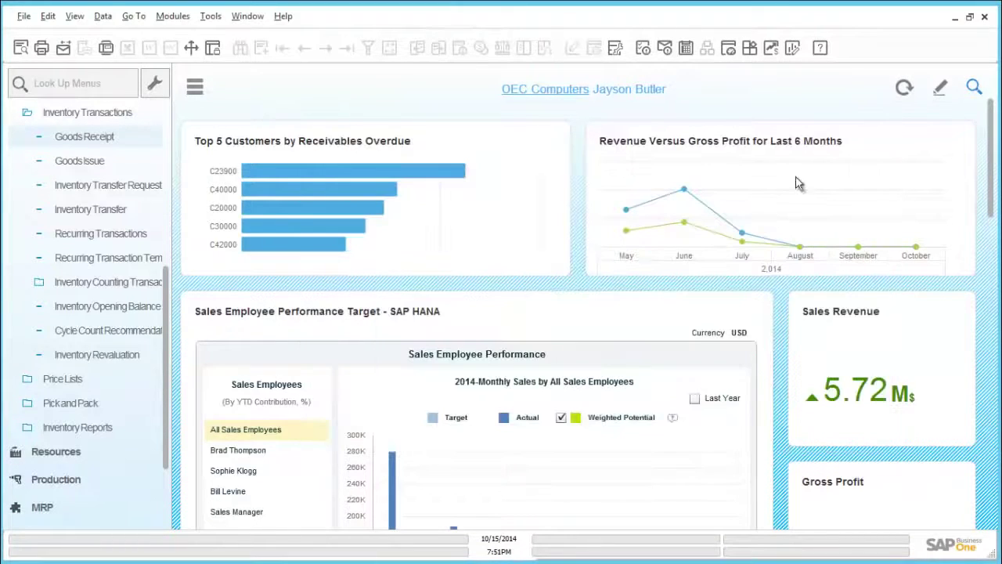
click(194, 90)
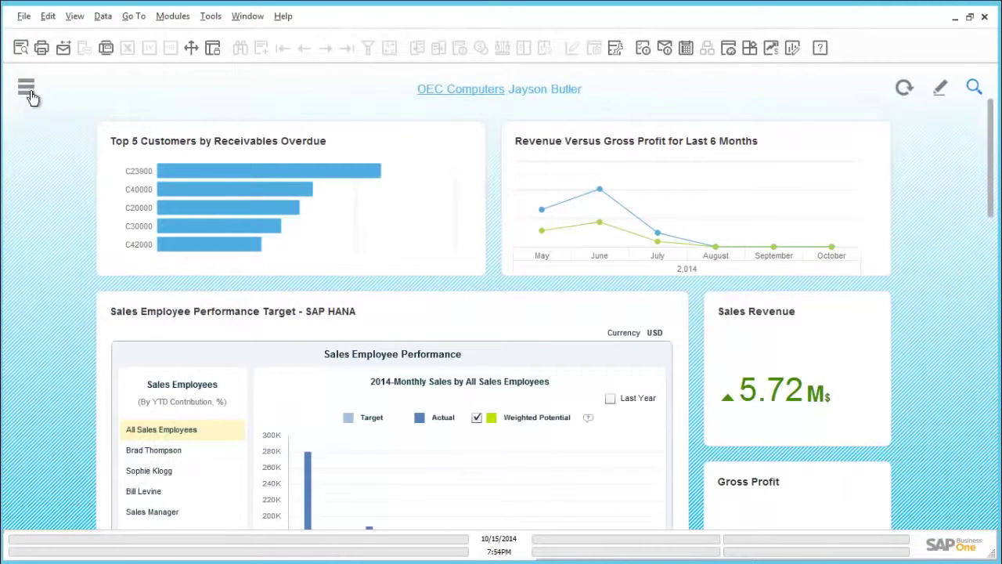
click(29, 93)
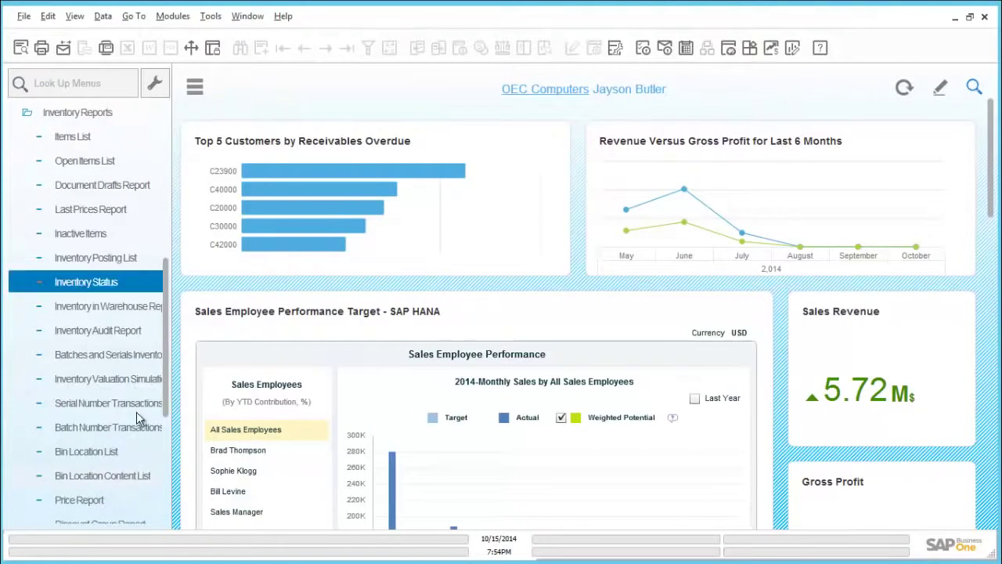
Run the Bin Location Content List and check the serial numbers stored in 05-SYSTEM-BIN-LOCATION
click(131, 476)
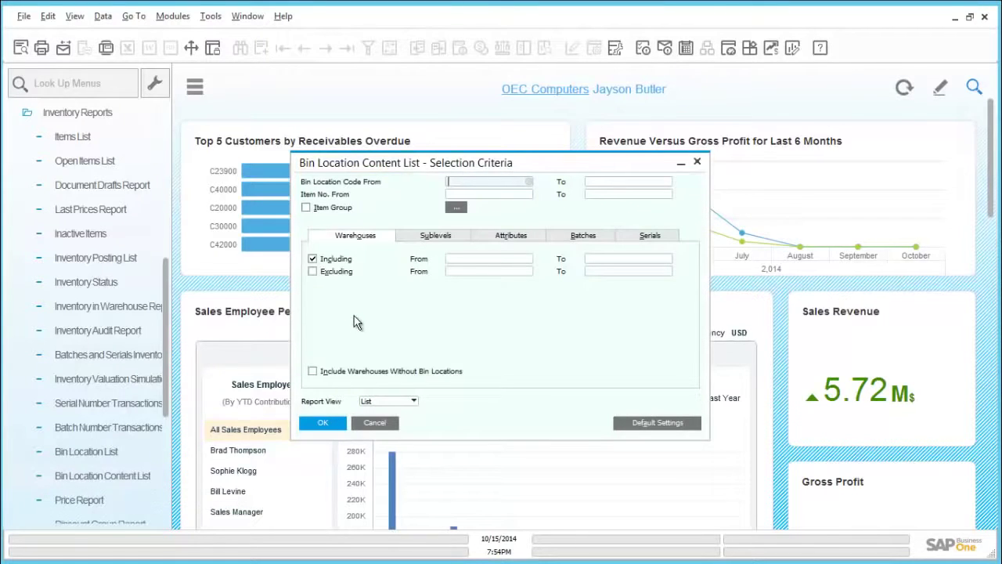
click(322, 423)
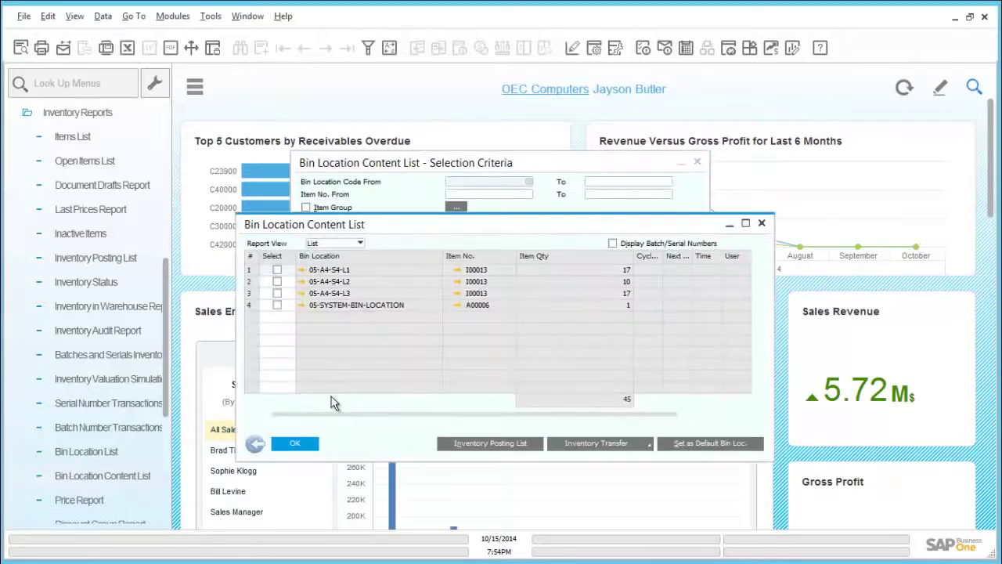
click(302, 305)
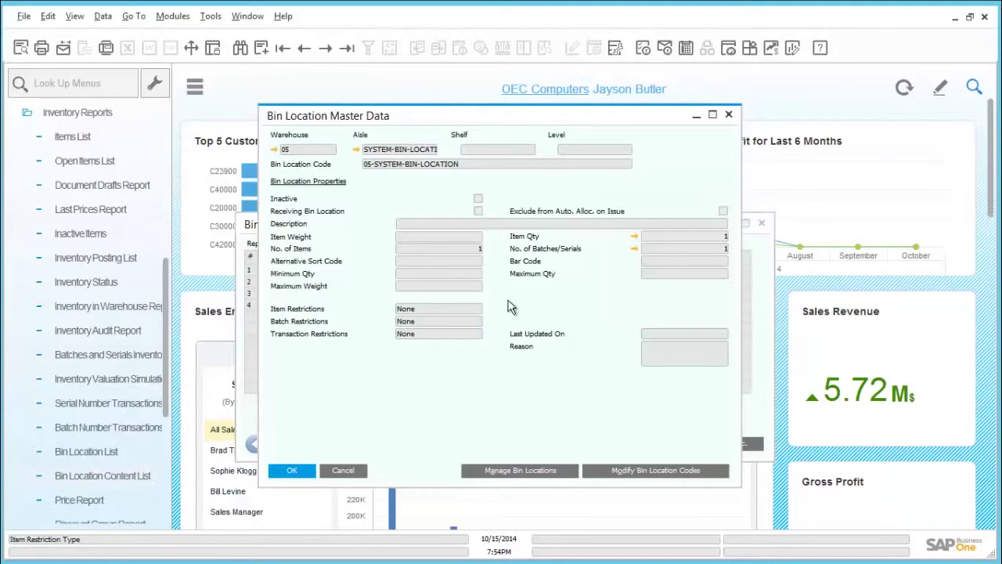
click(635, 248)
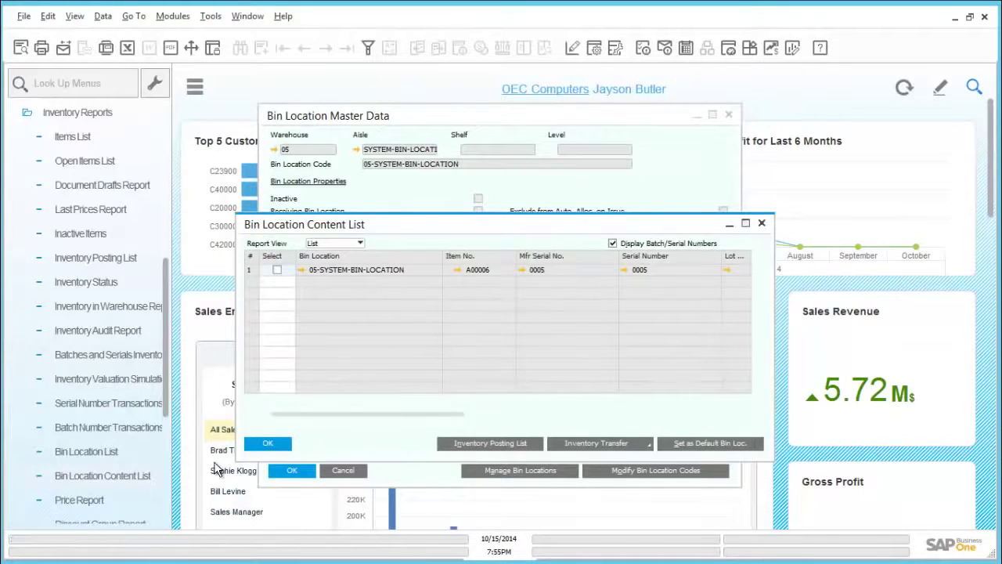
click(276, 443)
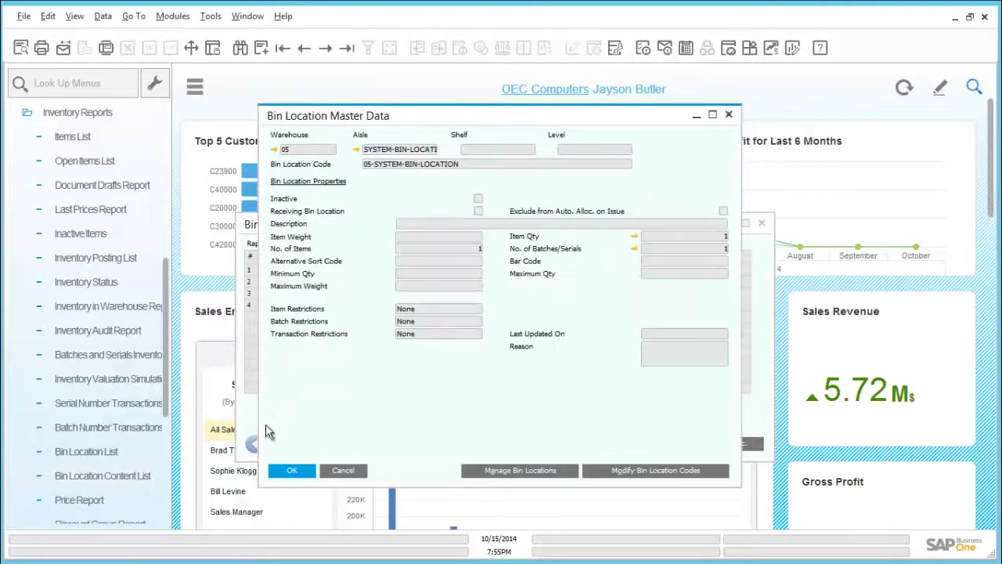
click(345, 469)
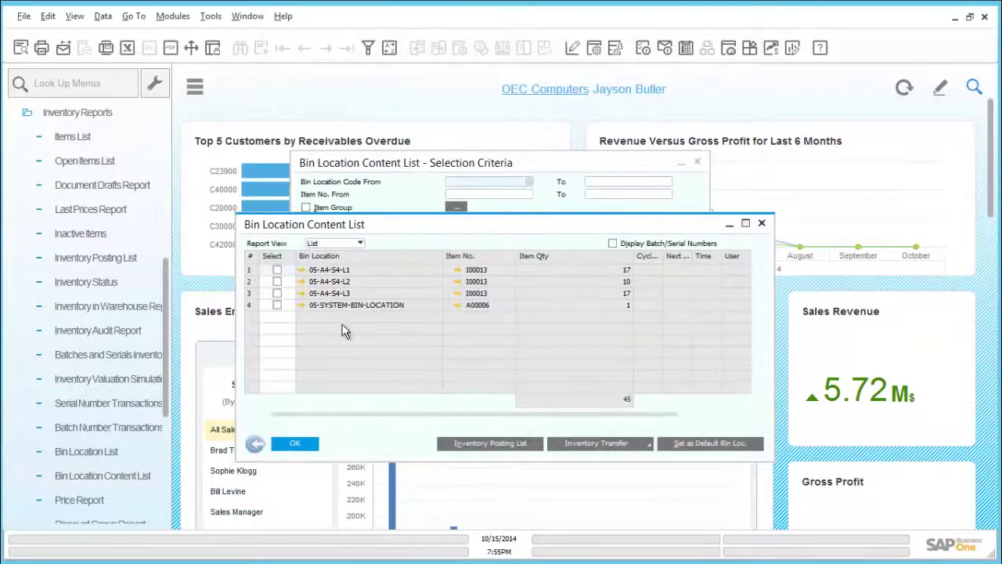
Check the items stored in bin 05-A4-S4-L1, then close all bin windows
click(301, 270)
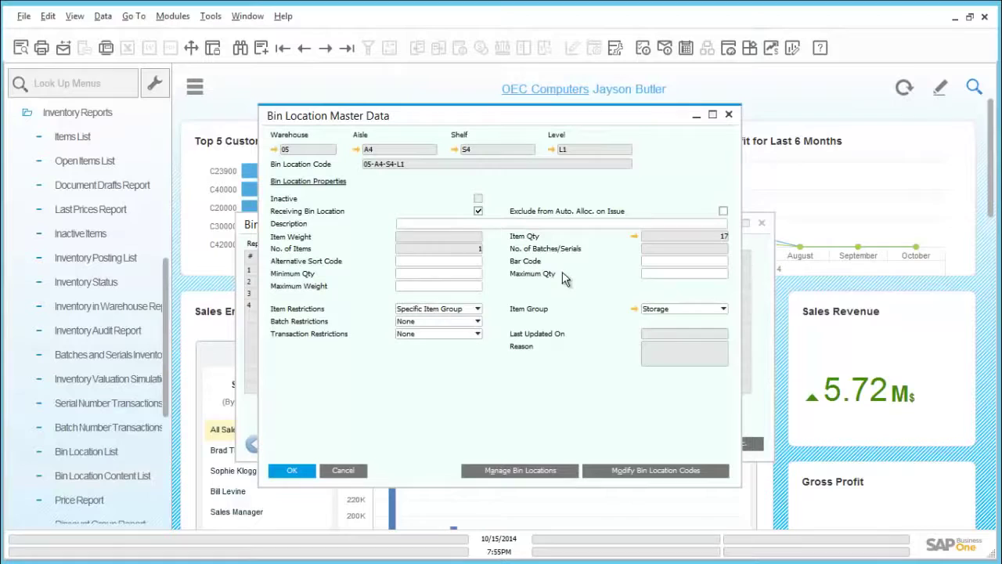
click(633, 236)
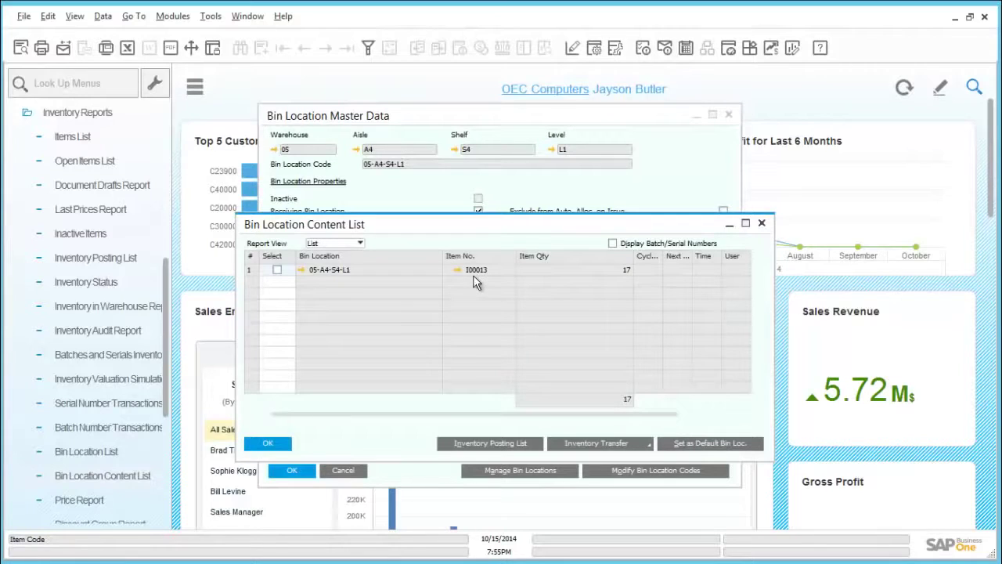
click(267, 443)
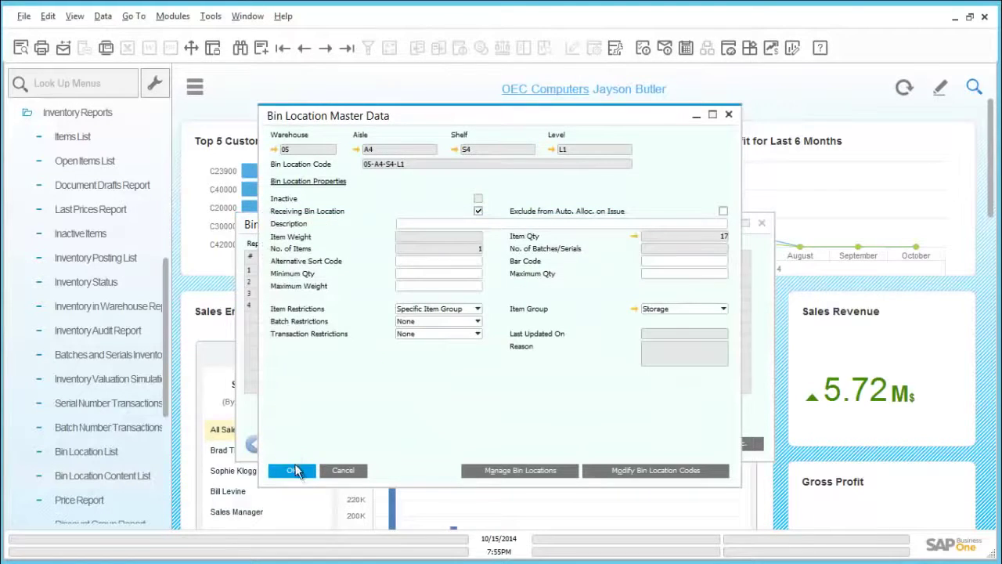
click(295, 470)
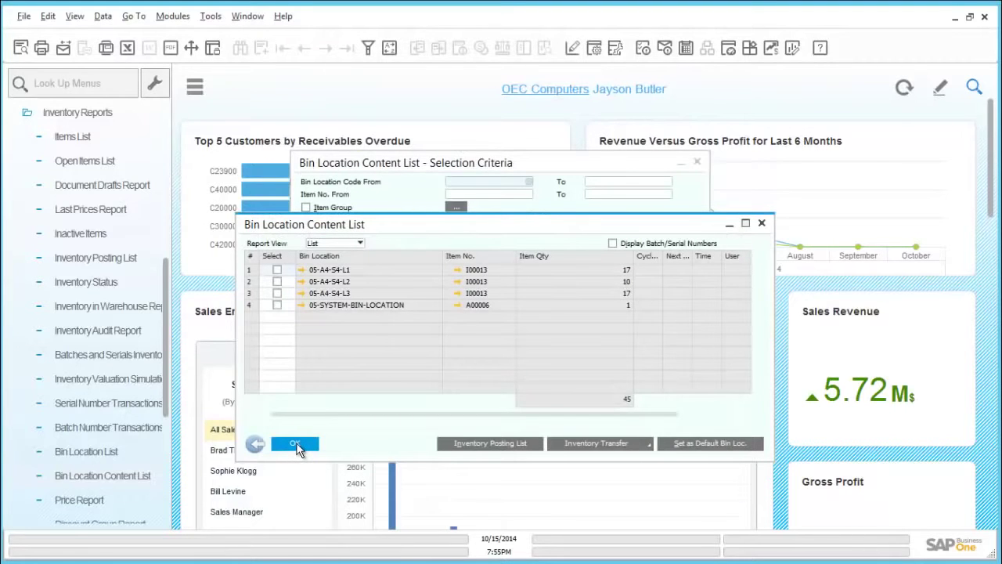
click(295, 443)
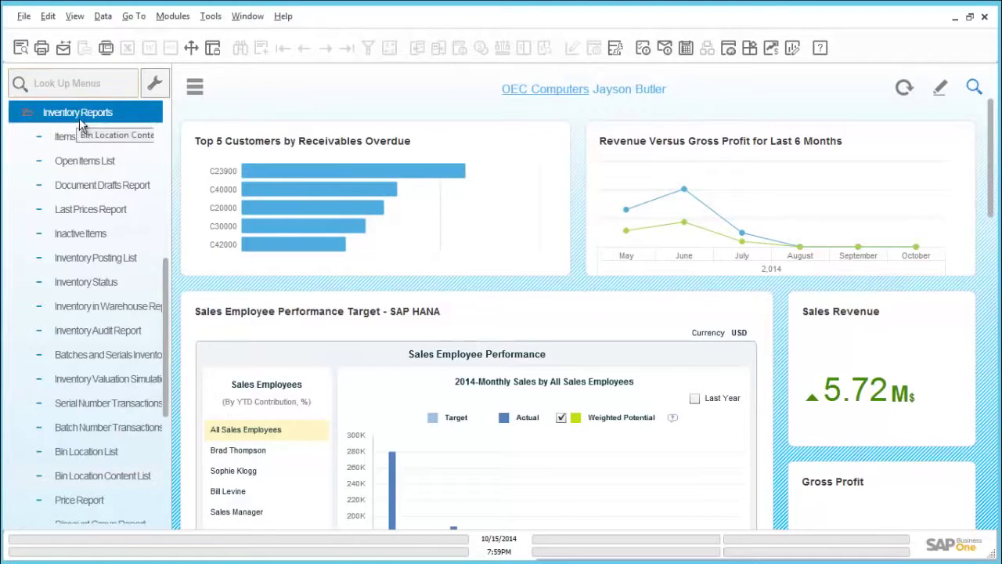
Run the Inventory in Warehouse Report in detailed display without choosing a starting item code
click(111, 309)
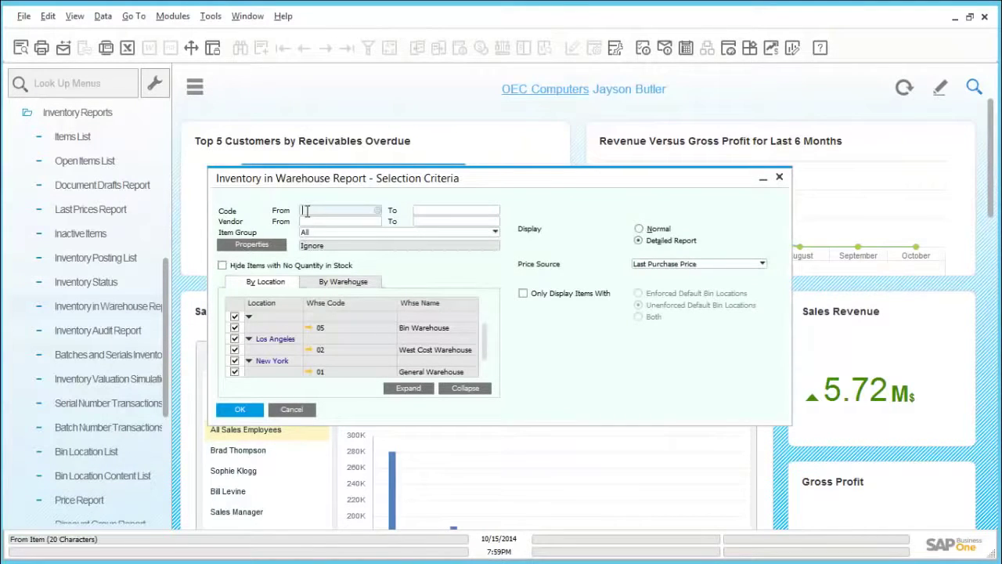
click(377, 211)
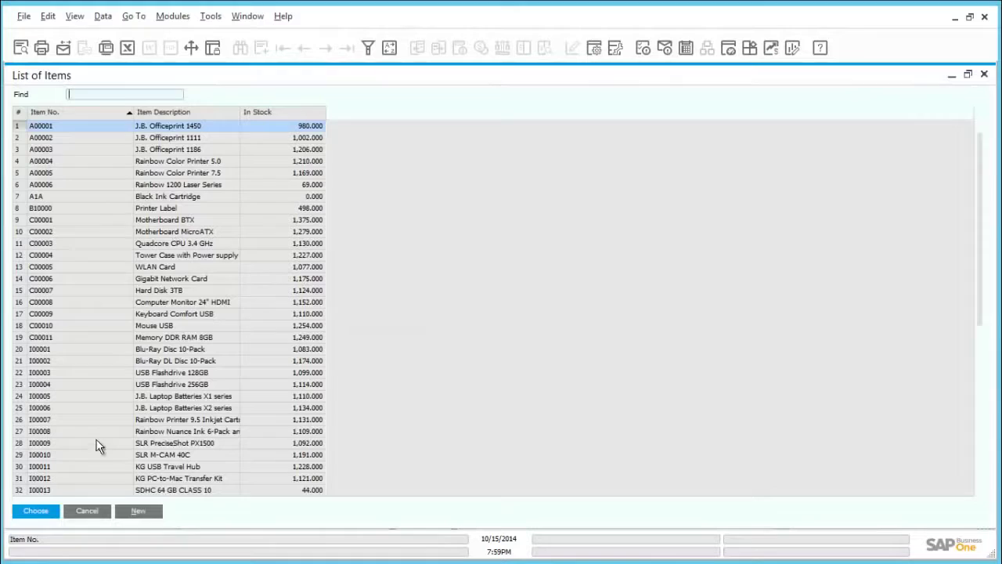
click(97, 512)
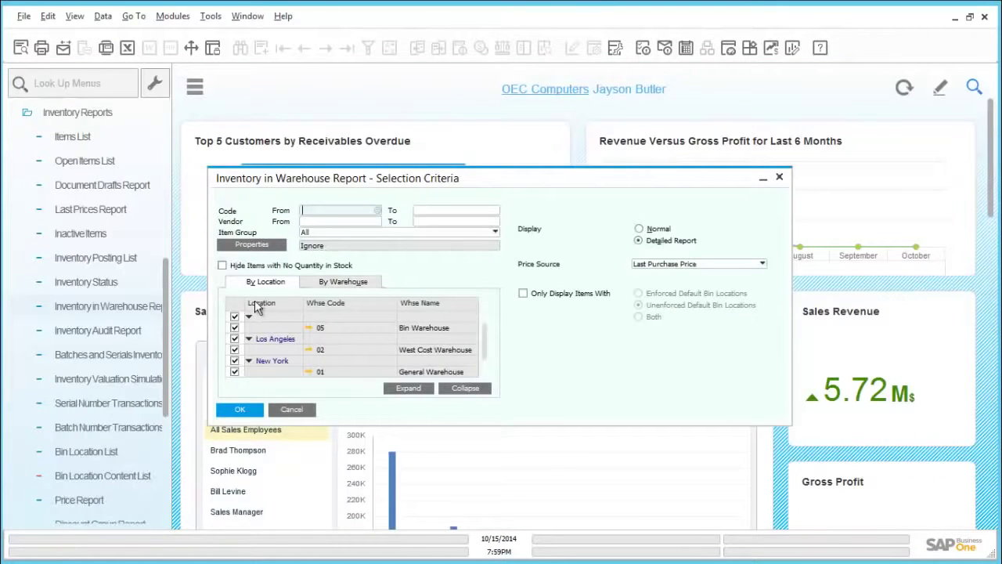
click(240, 409)
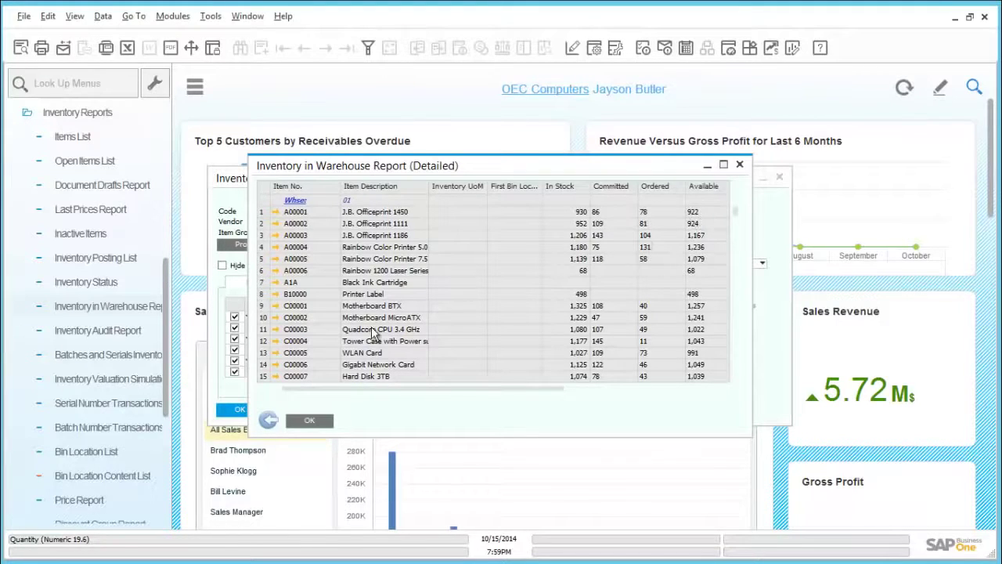
Rerun the warehouse report in Normal display and review its Committed, Ordered and In Stock quantities
click(267, 421)
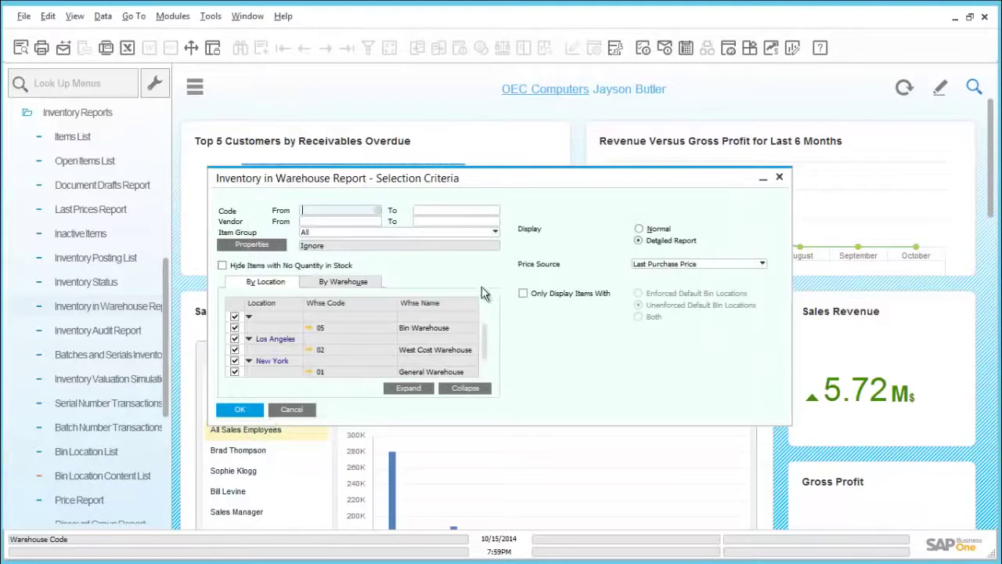
click(638, 228)
click(242, 410)
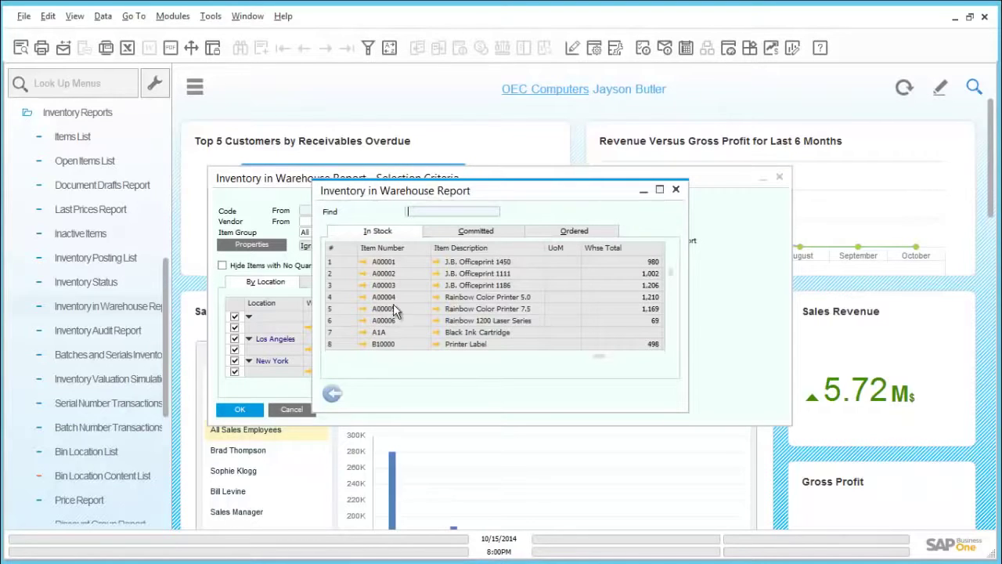
click(479, 232)
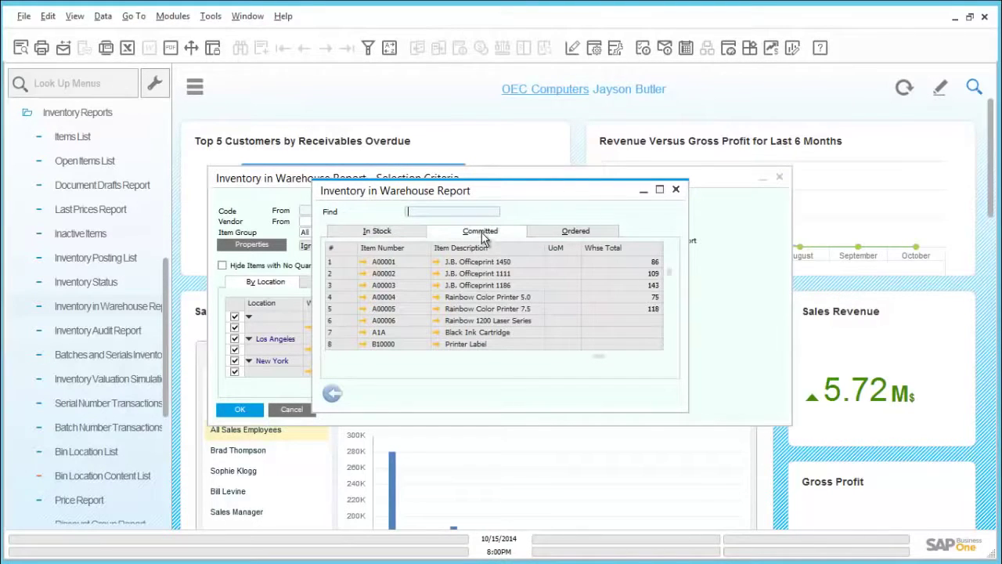
click(541, 233)
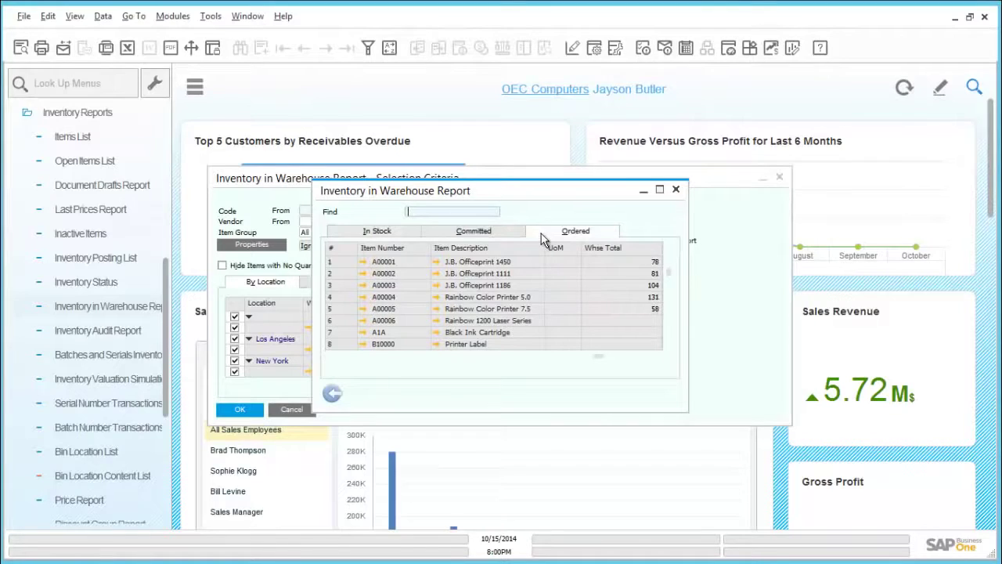
click(378, 236)
click(332, 394)
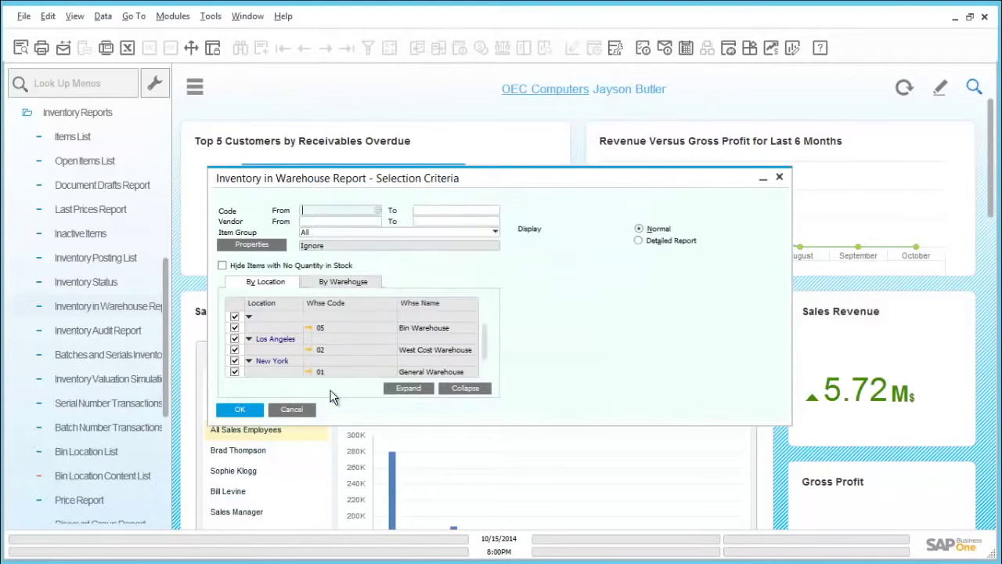
Cancel the warehouse report criteria and open the Inventory Audit Report selection criteria
click(290, 409)
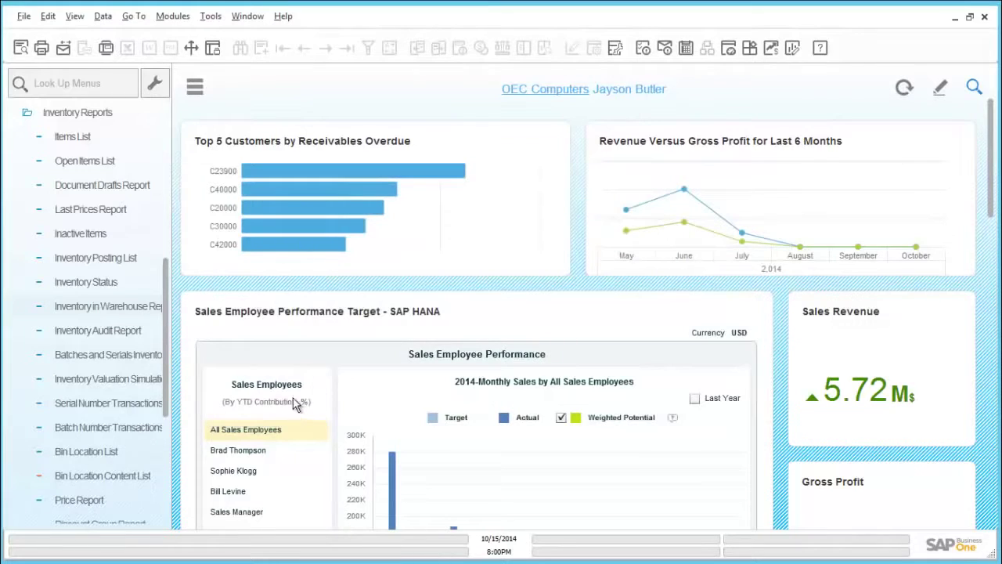
click(125, 335)
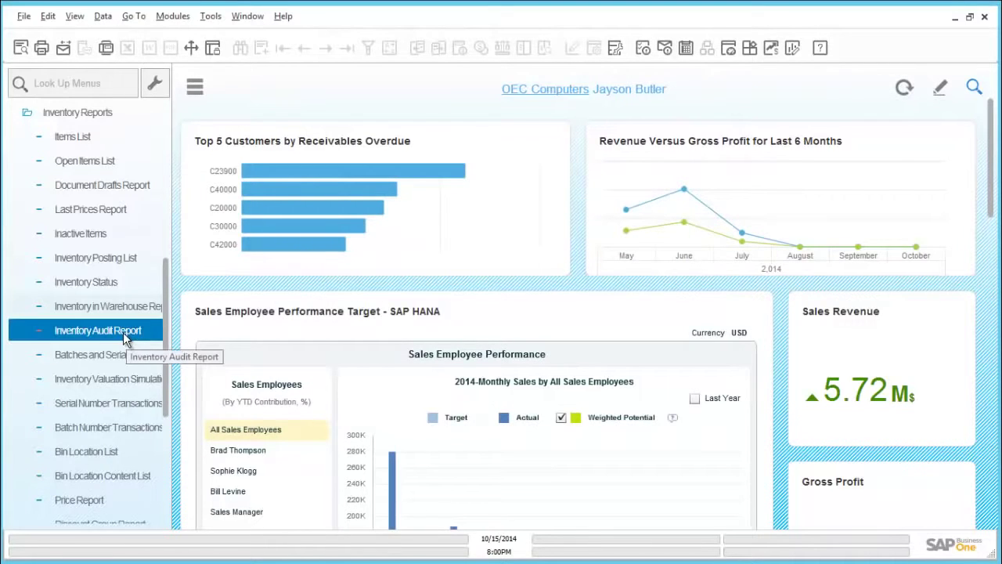
click(127, 379)
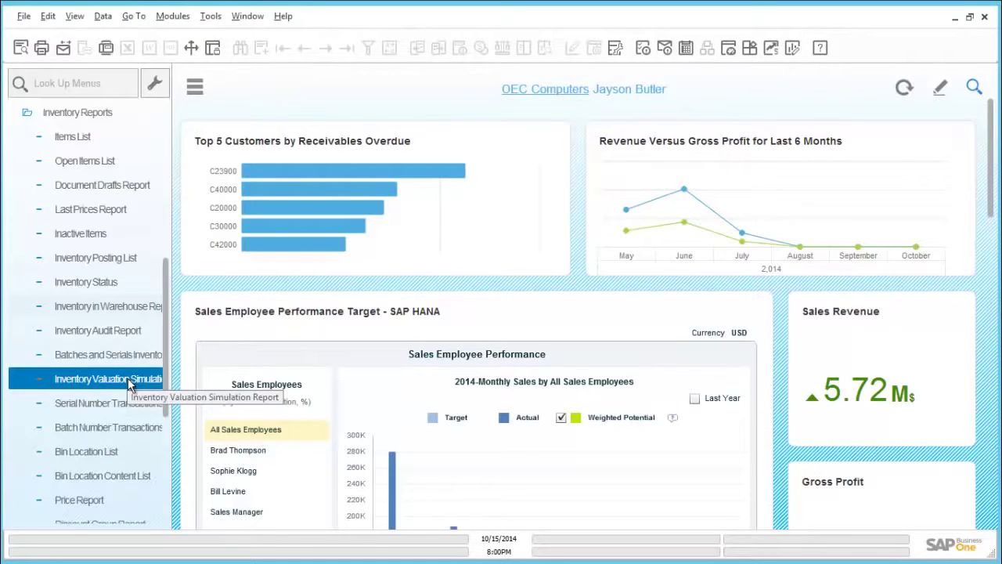
click(117, 429)
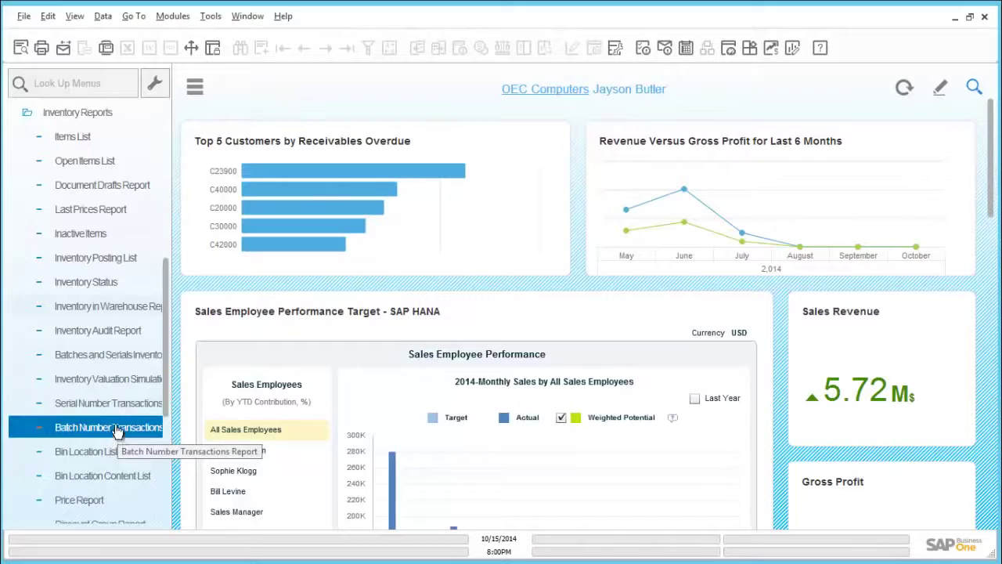
click(121, 330)
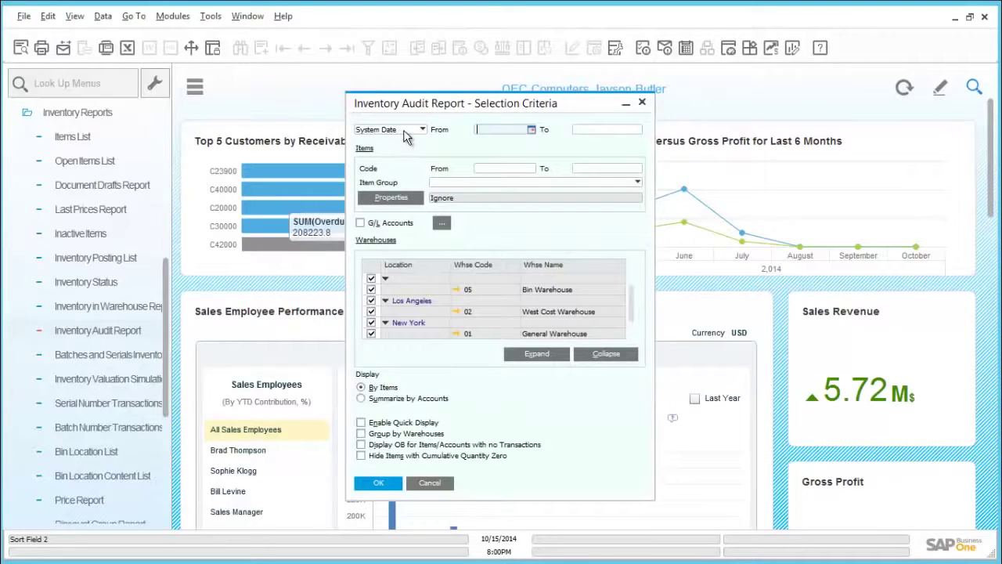
Run the Inventory Audit Report from 01/01/2014 grouped by warehouses, continuing past the system message
click(531, 130)
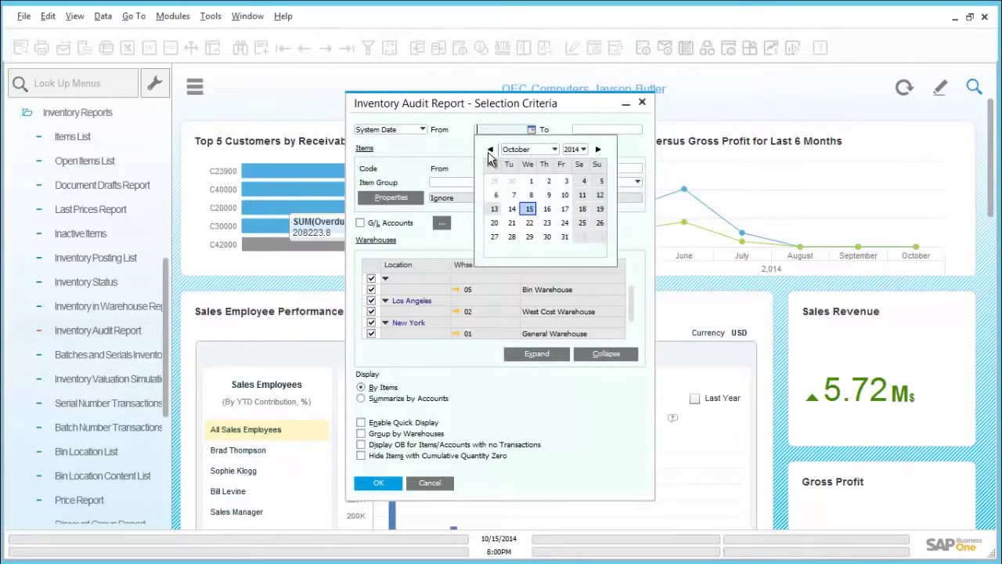
click(528, 151)
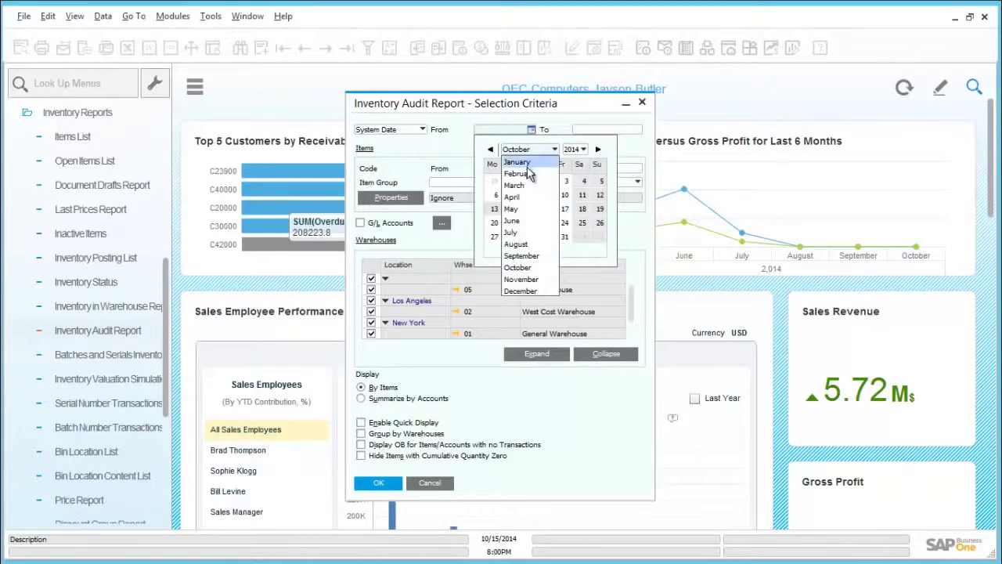
click(525, 162)
click(529, 181)
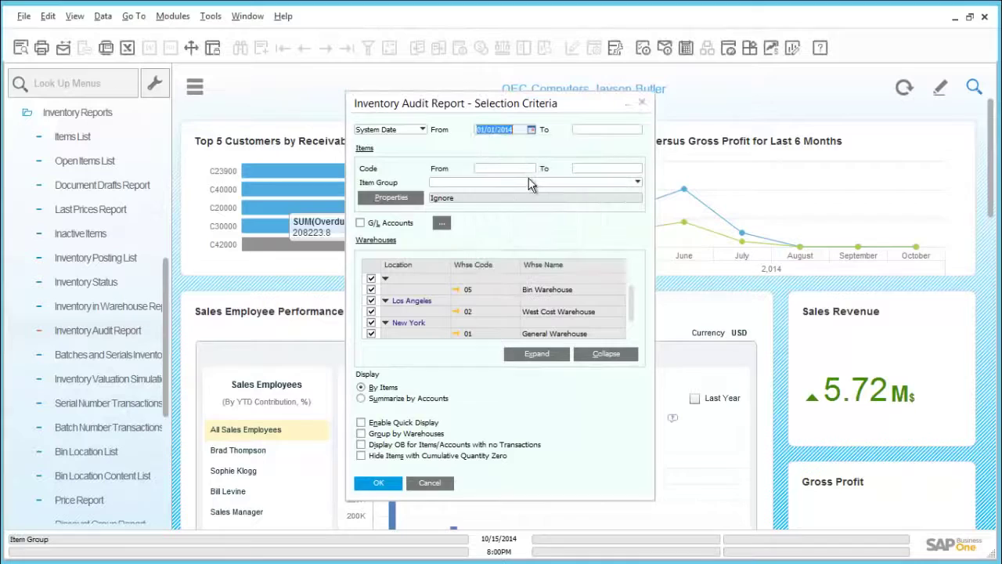
click(361, 433)
click(374, 481)
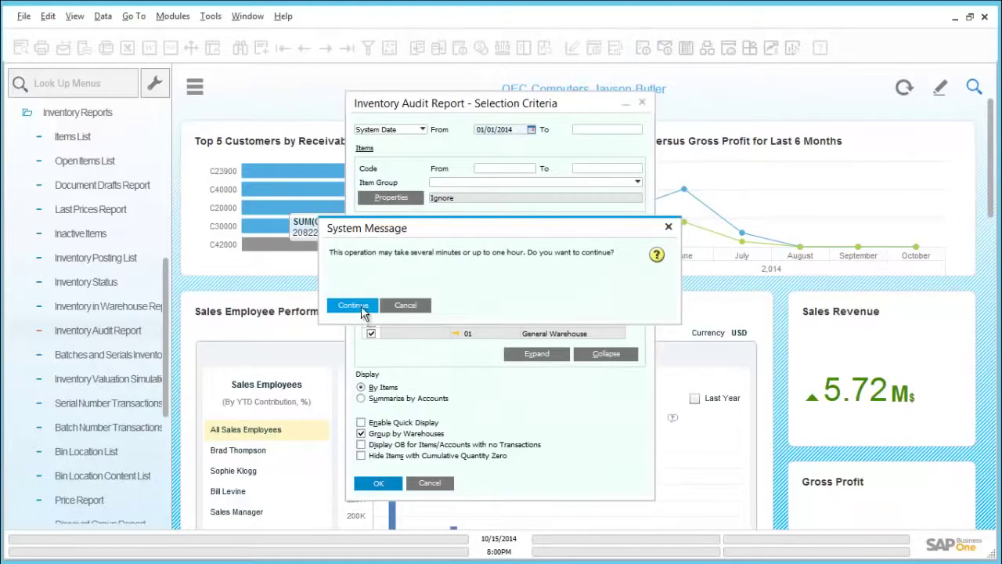
click(353, 305)
click(371, 312)
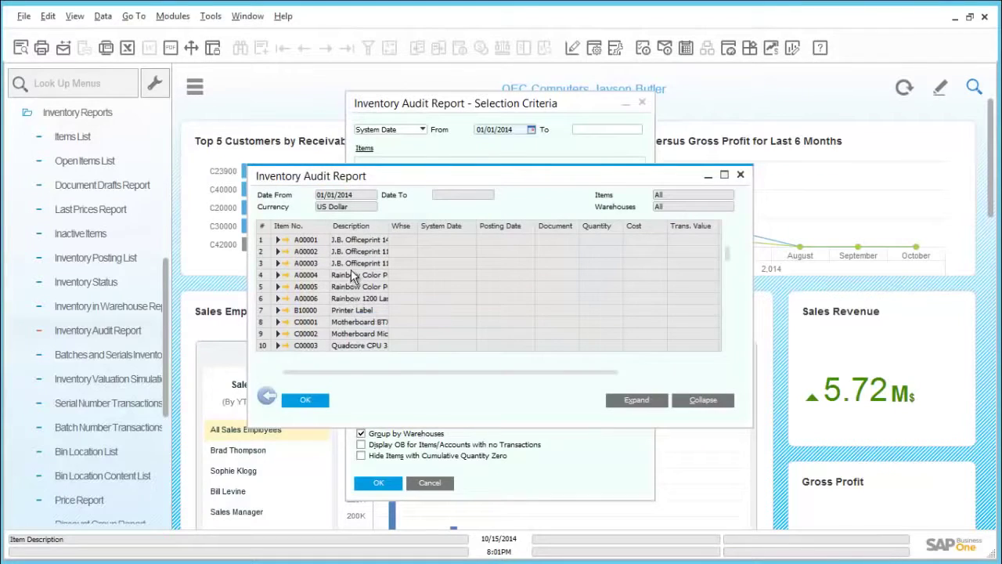
Expand A00001's warehouse 01 transactions, enlarge the report window, then close the report
click(278, 241)
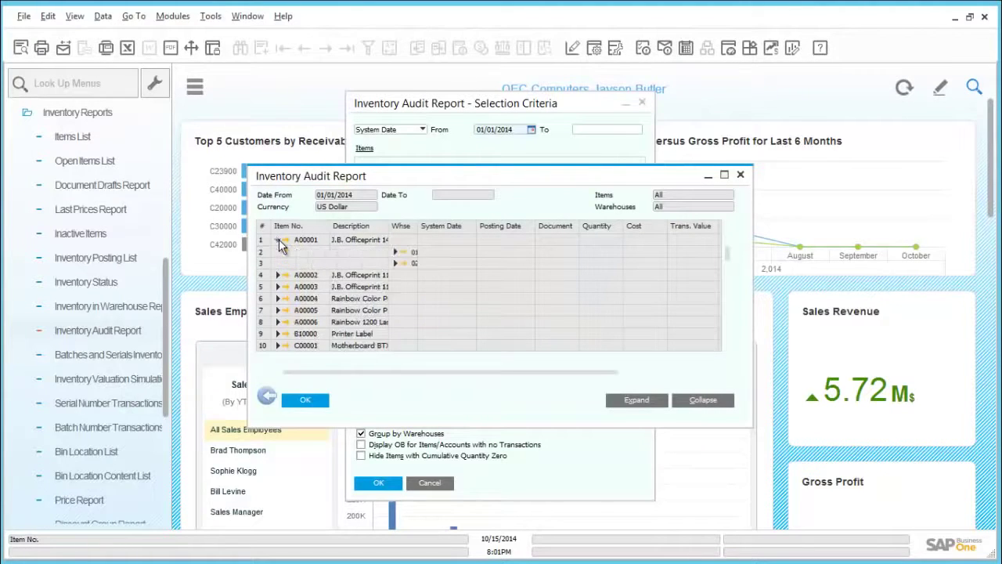
click(395, 250)
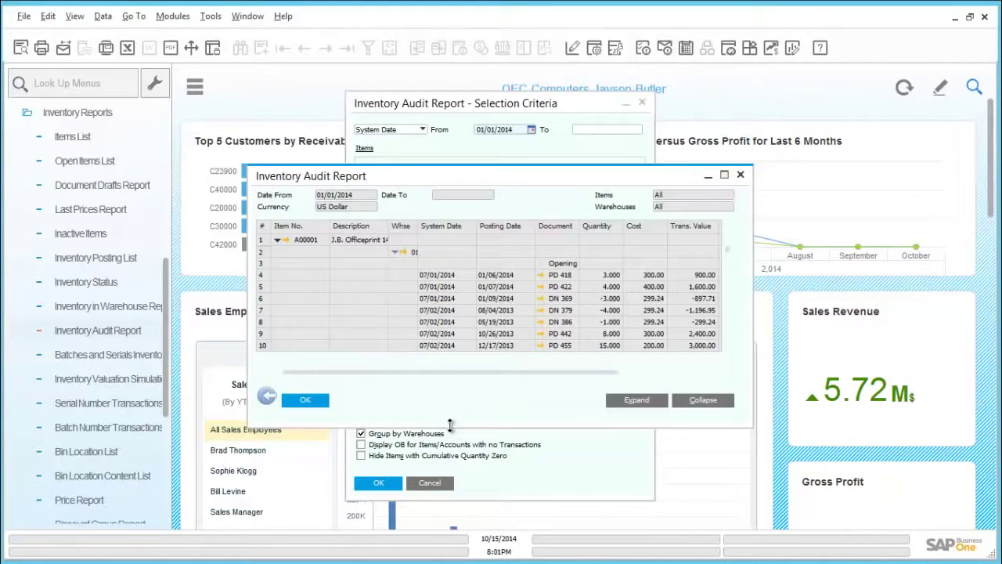
drag(450, 425, 448, 518)
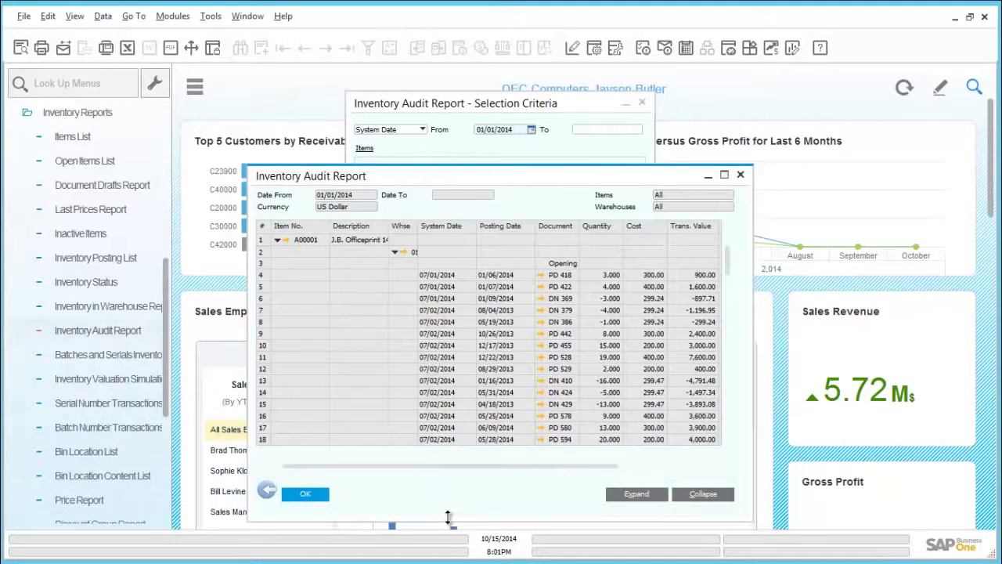
click(313, 494)
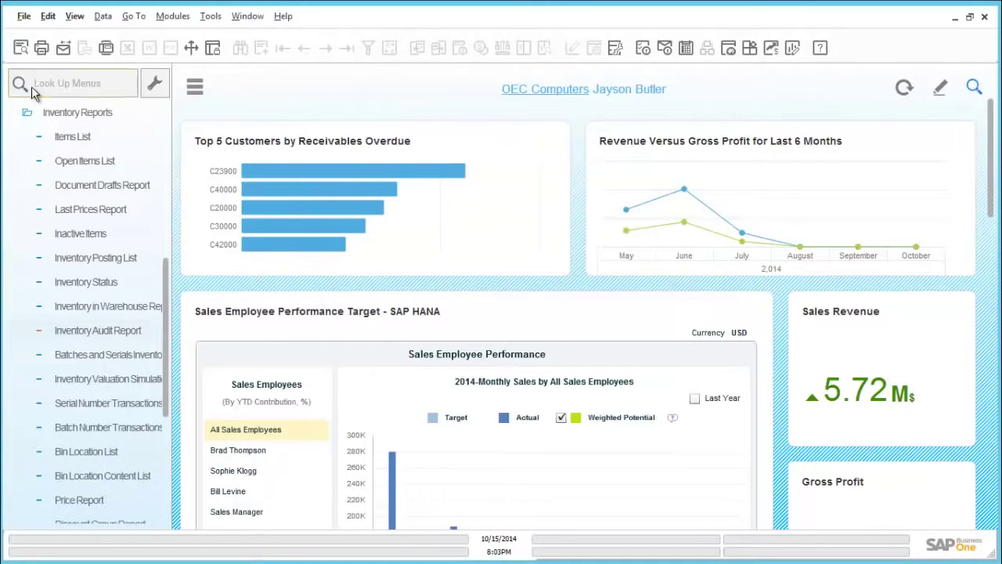
Collapse Inventory Reports and open a new Inventory Transfer from Inventory Transactions
click(57, 113)
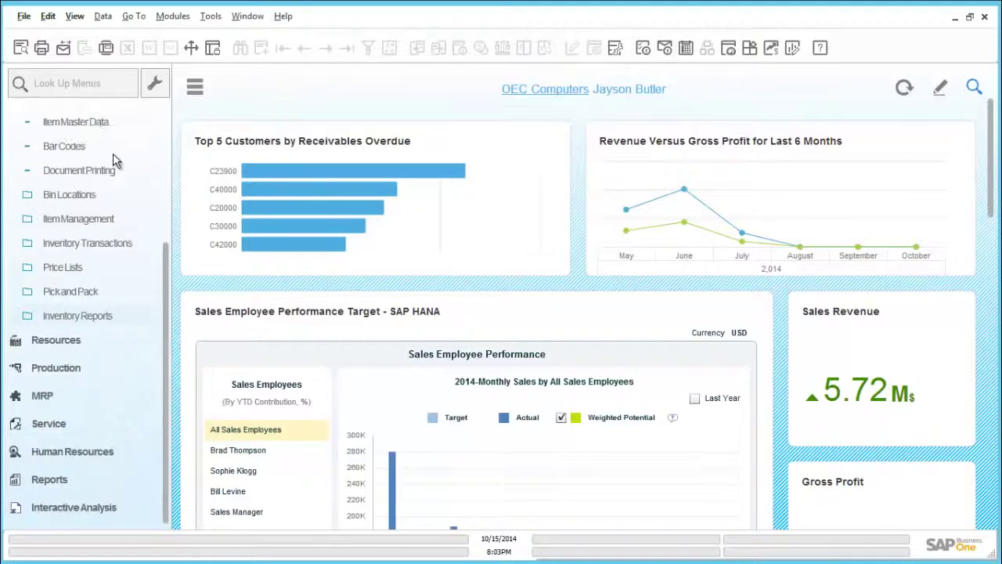
click(99, 247)
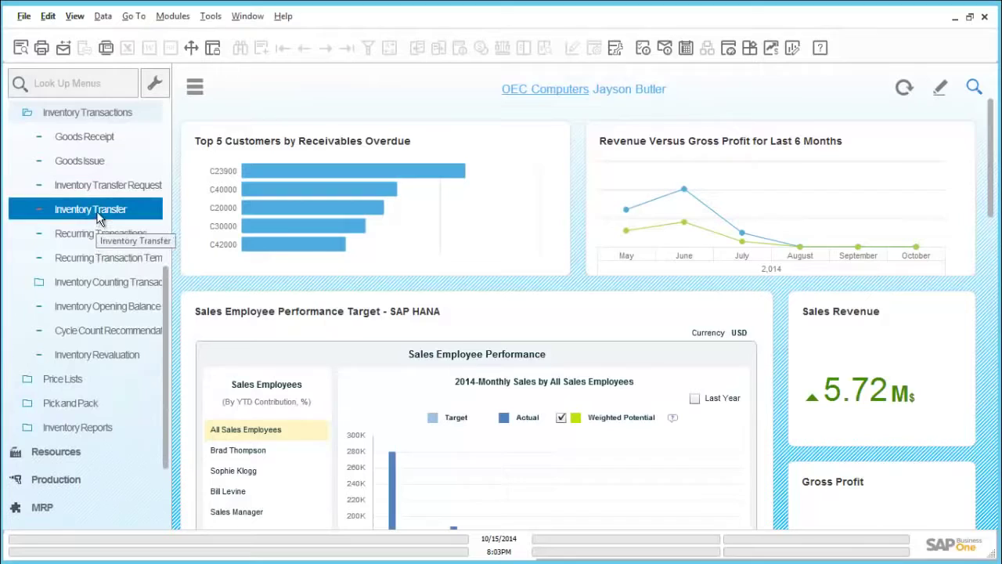
click(100, 217)
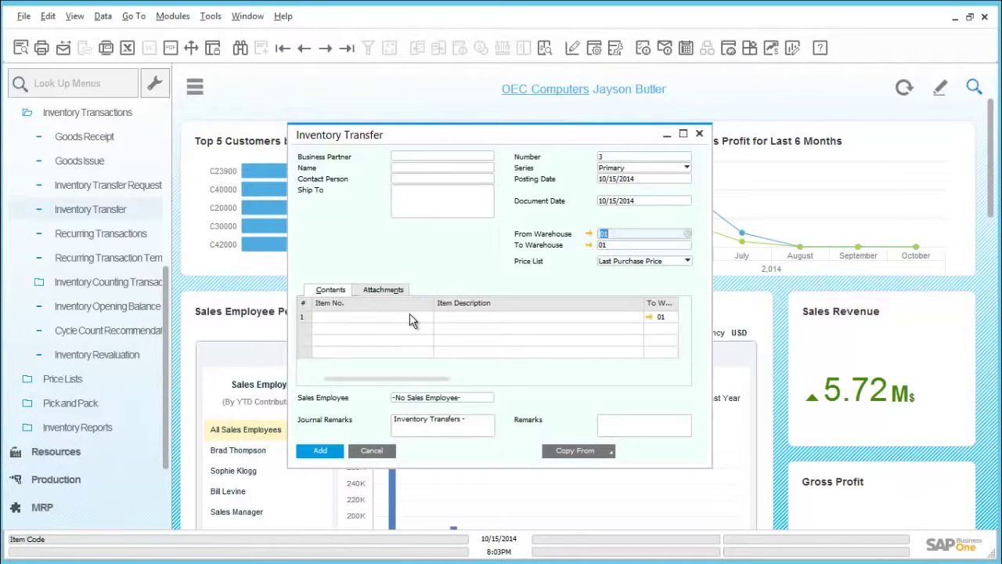
Set the transfer's To Warehouse to 02 West Cost Warehouse
click(610, 245)
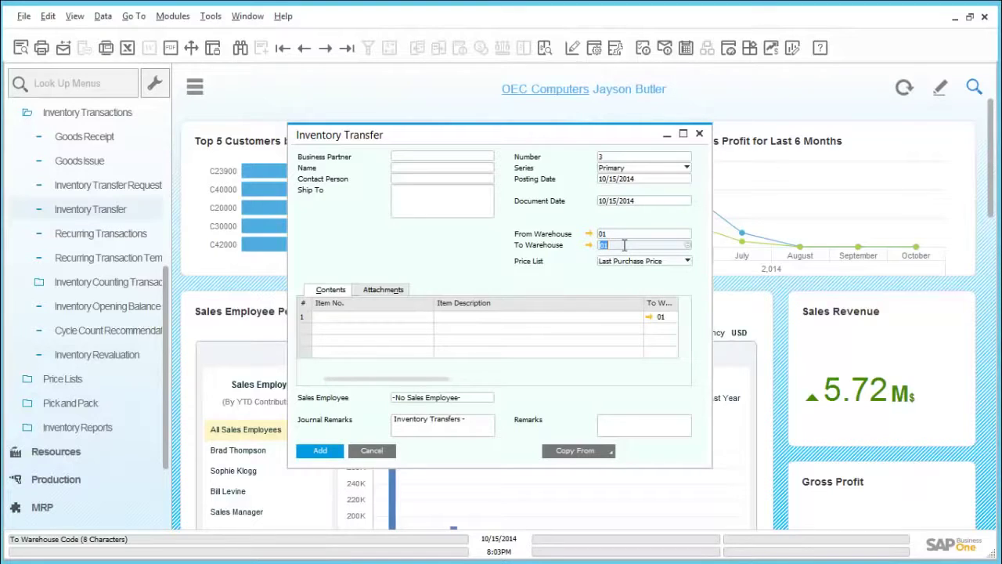
key(BackSpace)
key(Tab)
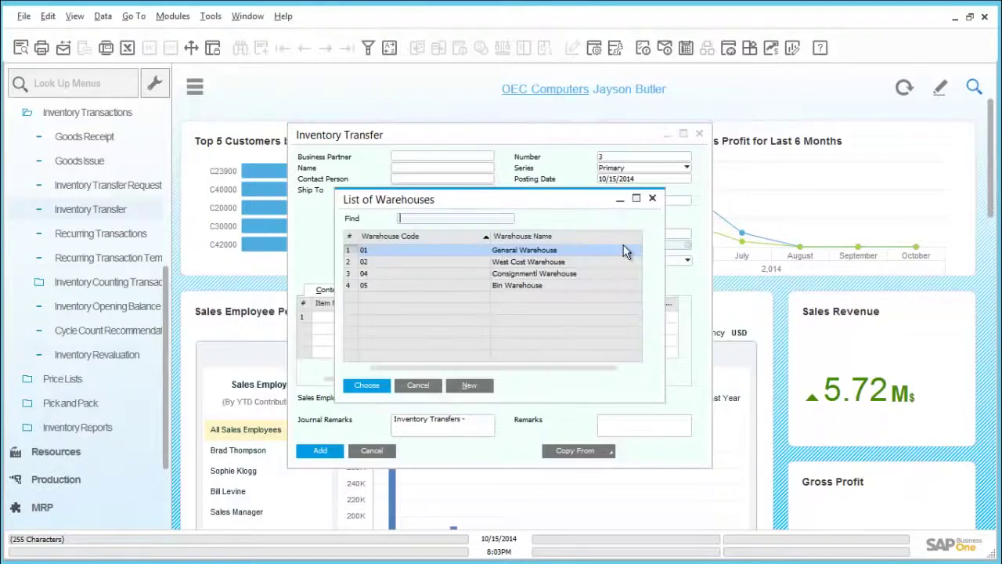
double_click(507, 269)
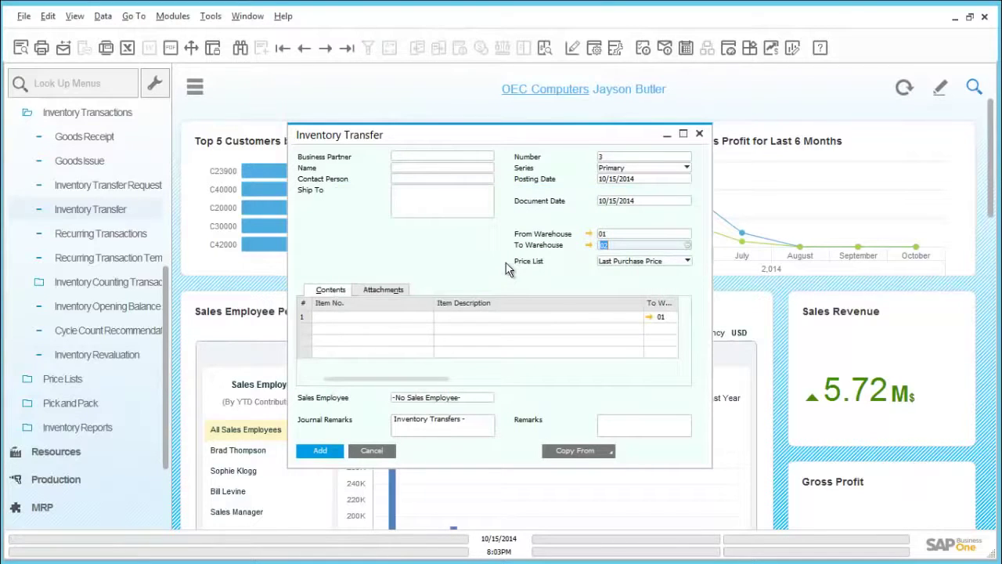
Add item A00006 as the transfer line and attempt to add the document
click(390, 316)
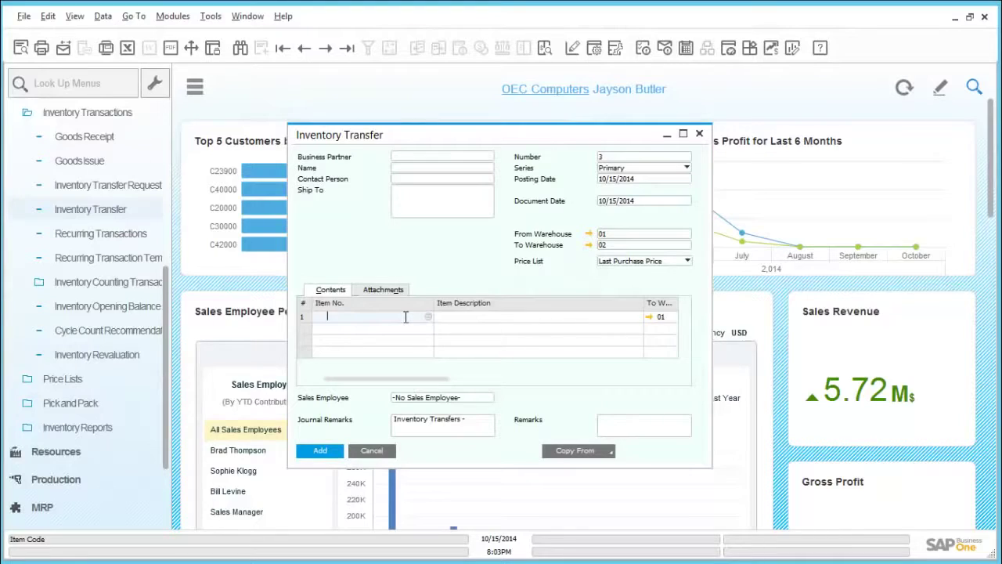
text(a00006)
key(Tab)
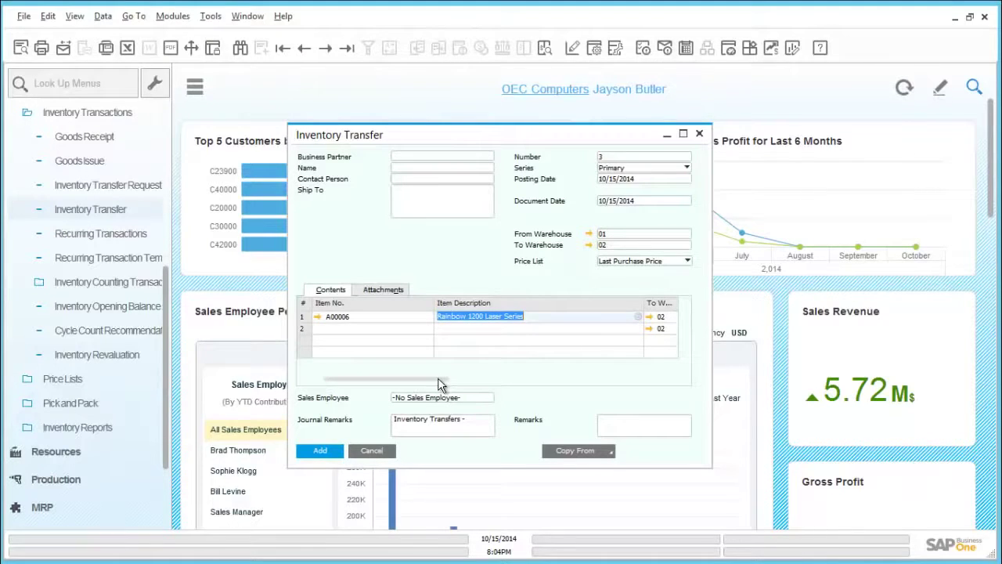
drag(449, 381, 362, 385)
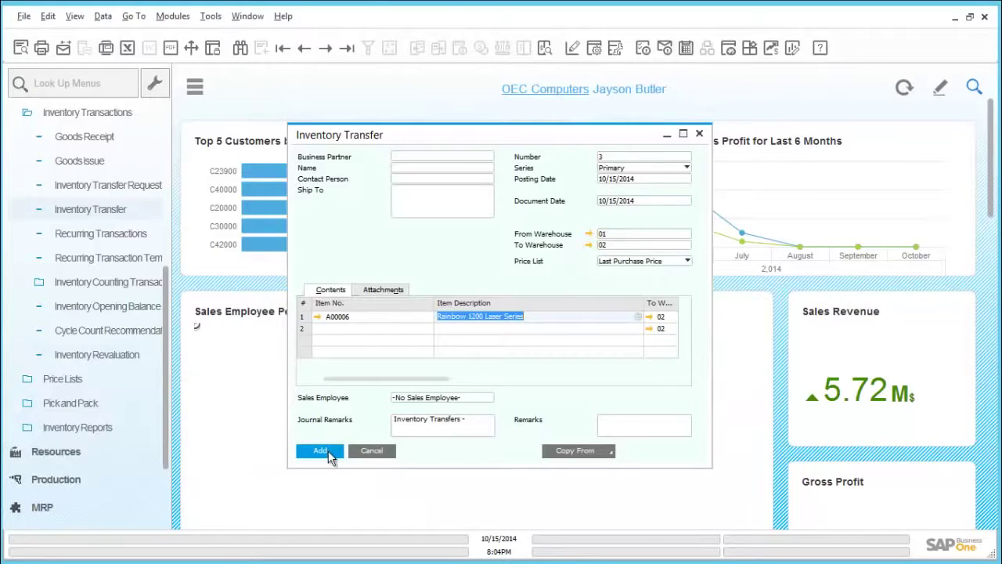
click(328, 452)
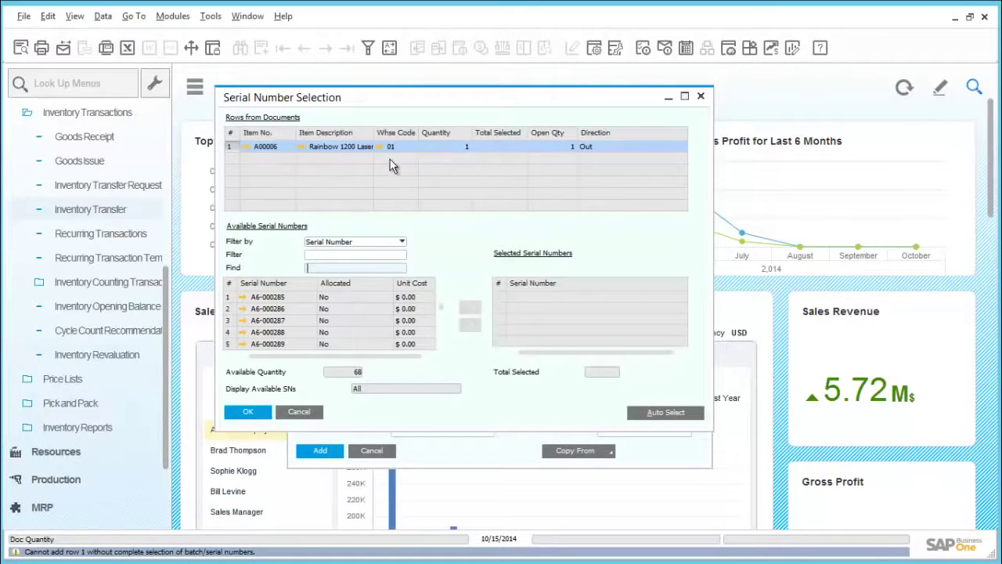
Assign serial number A6-000285 to the A00006 line and confirm the selection
click(281, 298)
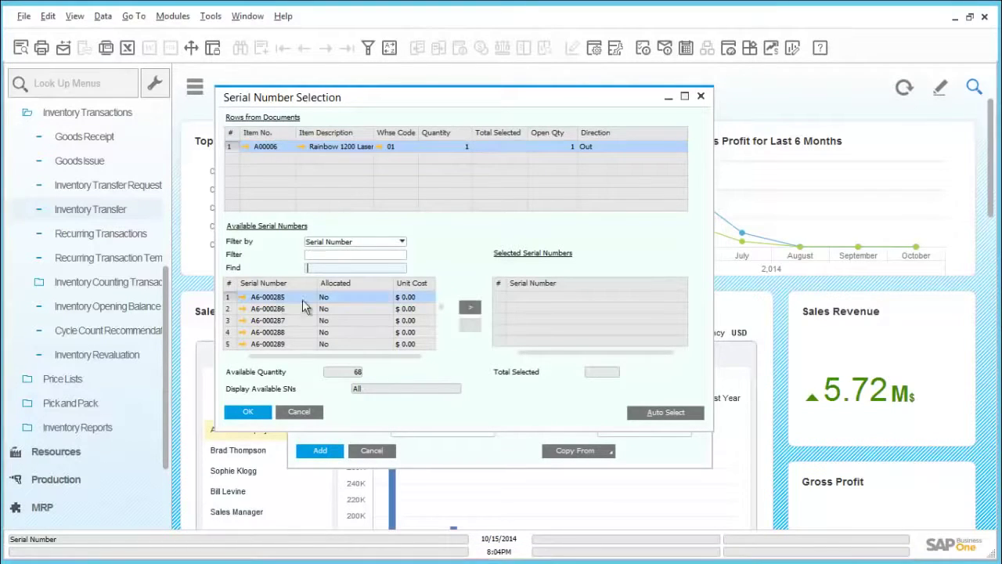
click(472, 307)
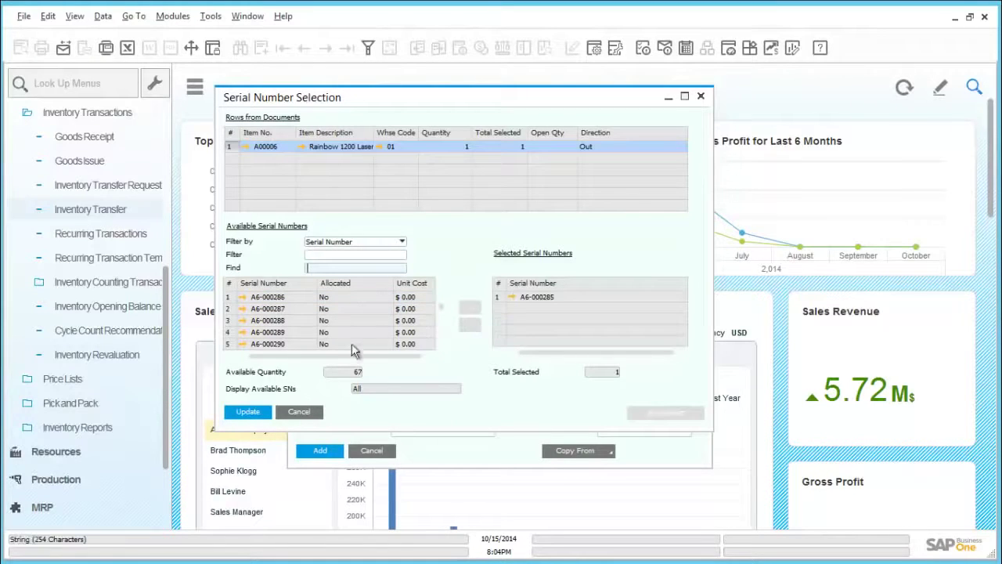
click(263, 413)
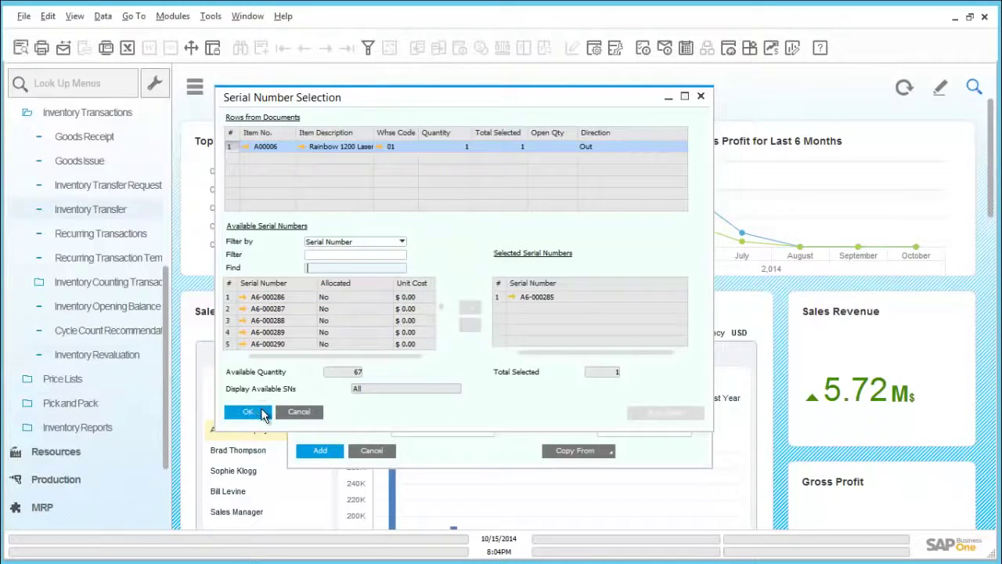
click(263, 413)
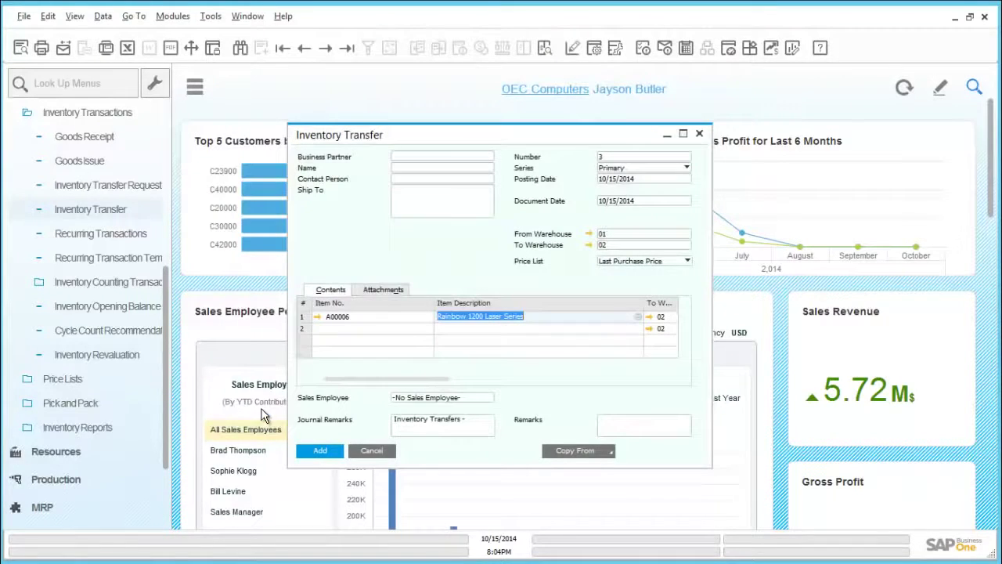
Add and confirm Inventory Transfer 3 for A00006, then close the new blank transfer form
click(320, 450)
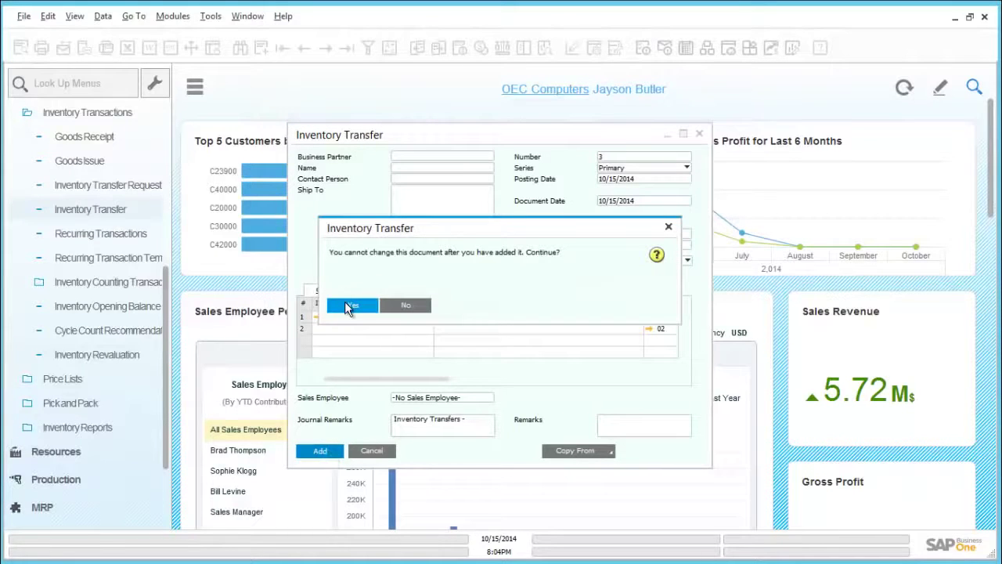
click(344, 305)
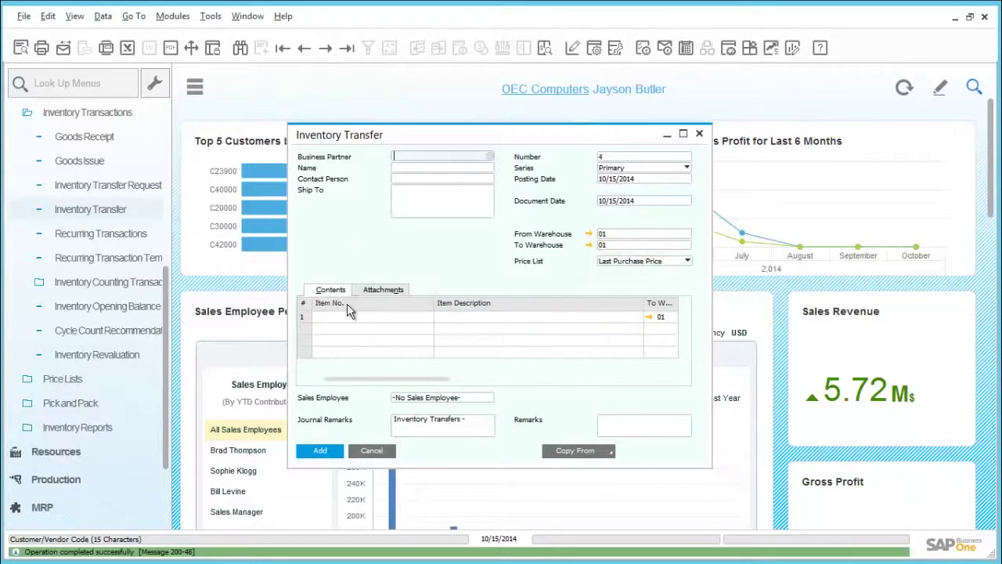
click(372, 452)
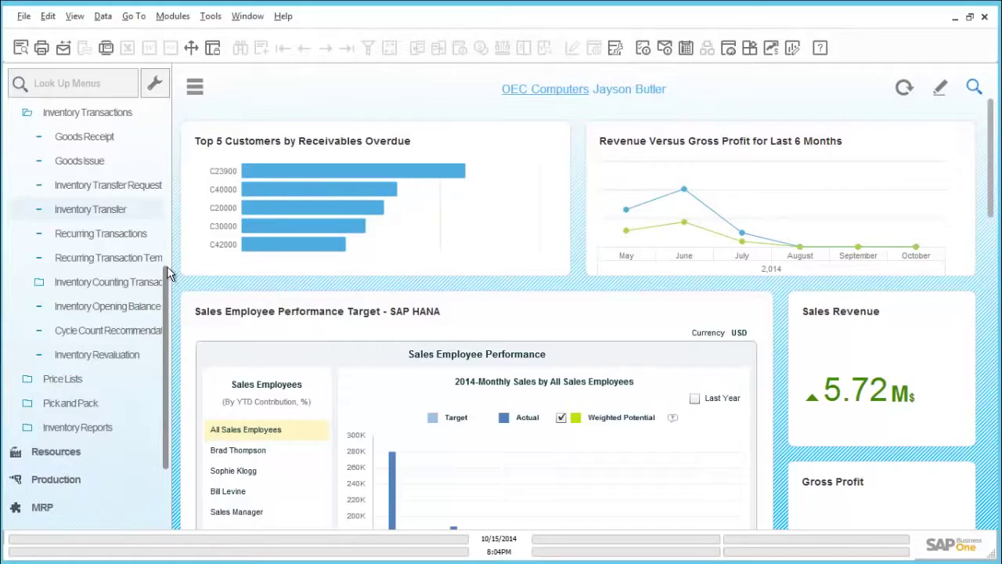
Open Price Lists from the Inventory tree, showing six lists with factors 0.5–1.75
scroll(169, 243, up, 5)
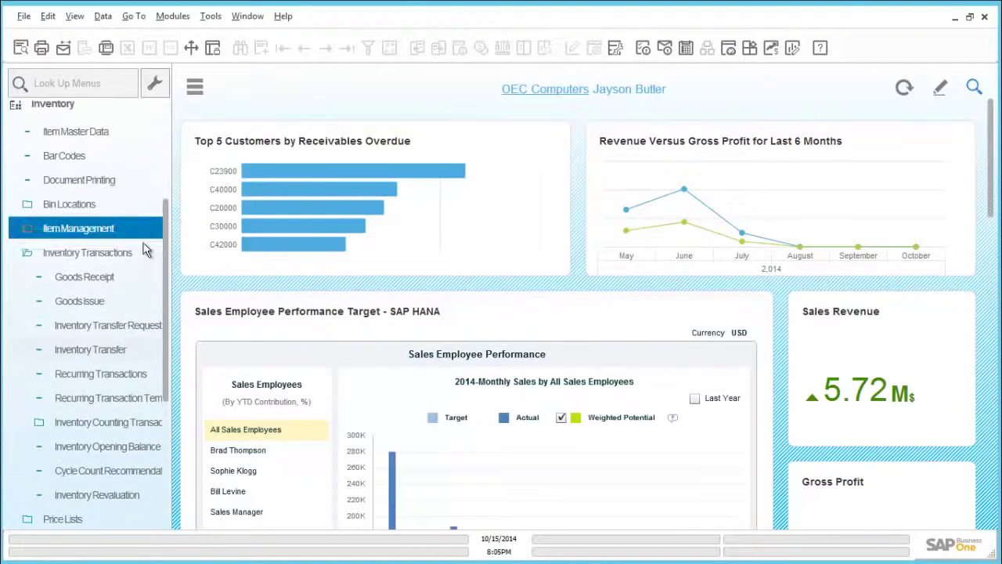
click(131, 250)
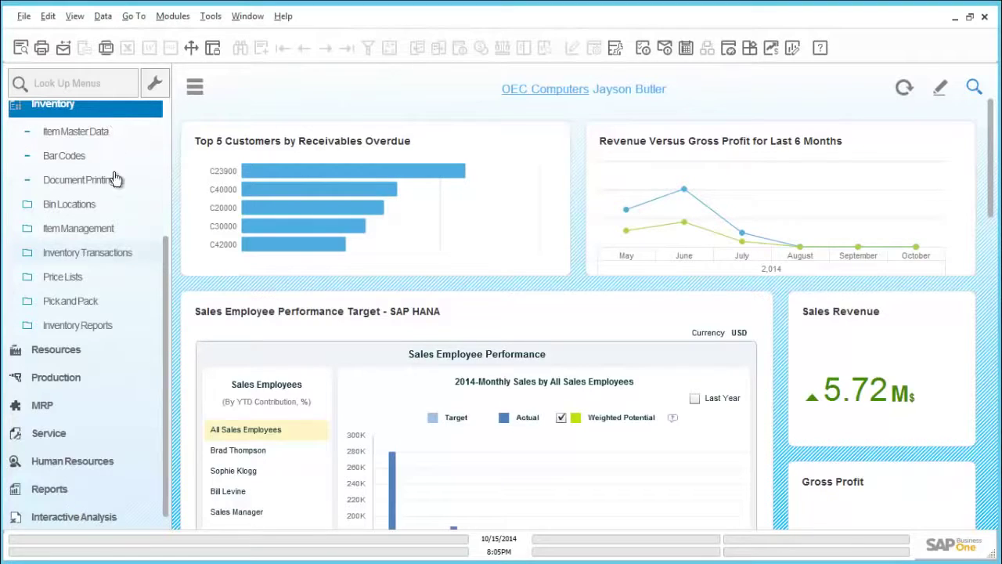
click(98, 278)
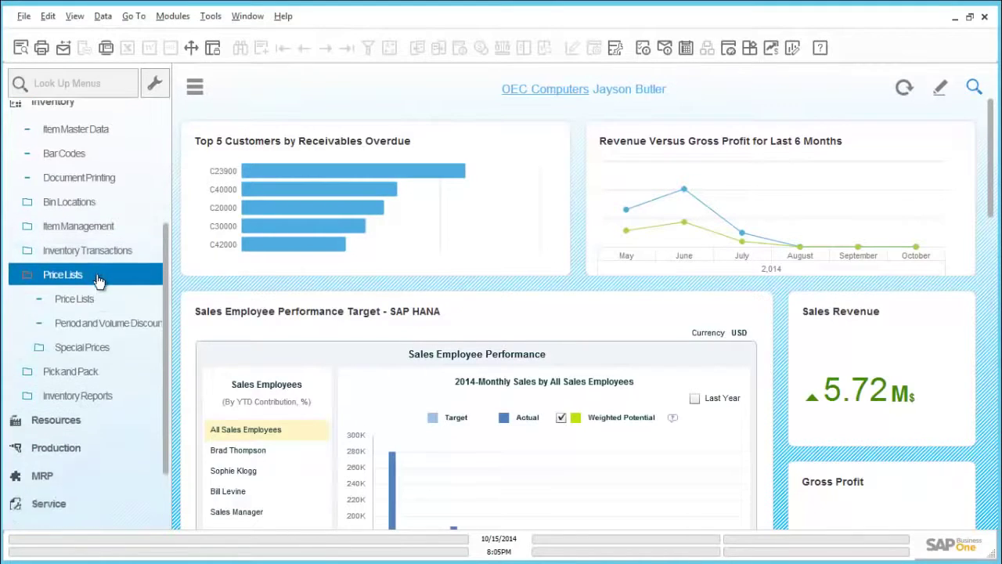
click(98, 226)
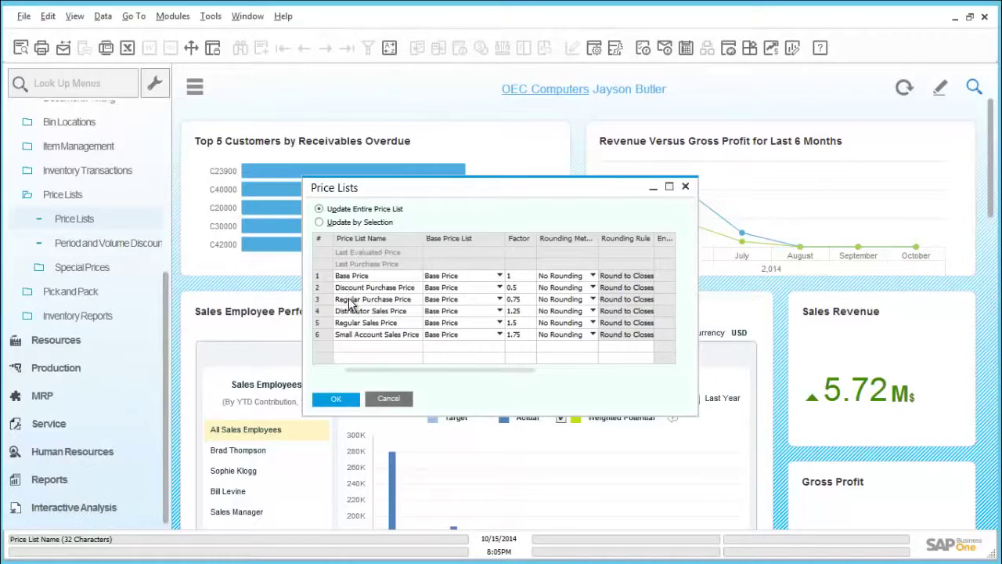
Open the Regular Sales Price list and select the A00001 and A00004 unit price cells
double_click(321, 327)
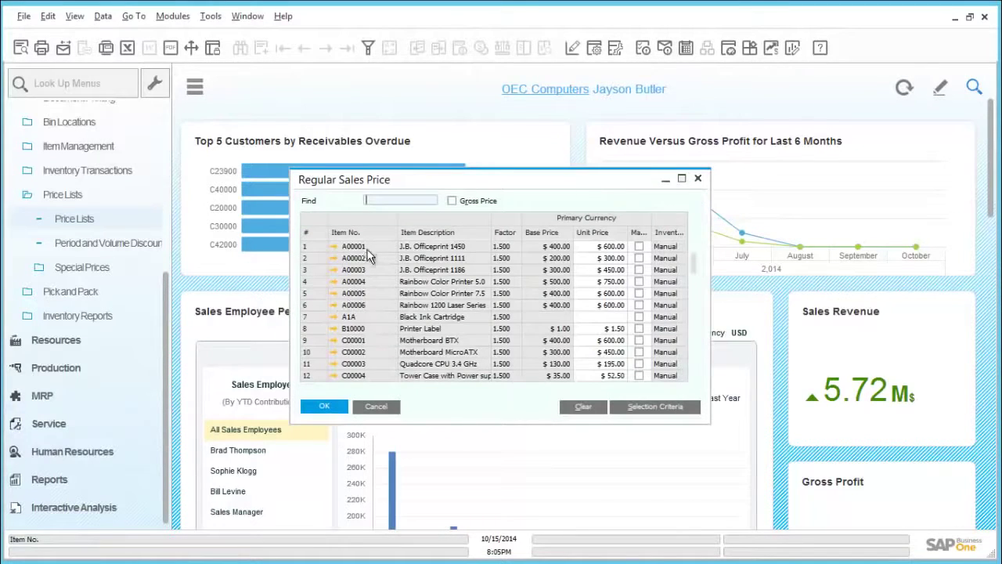
click(592, 249)
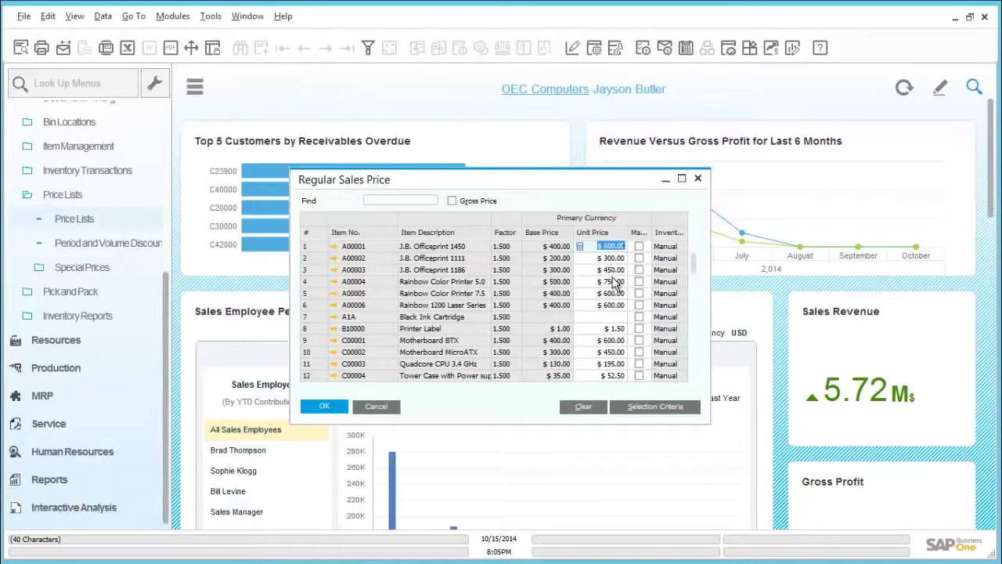
click(612, 281)
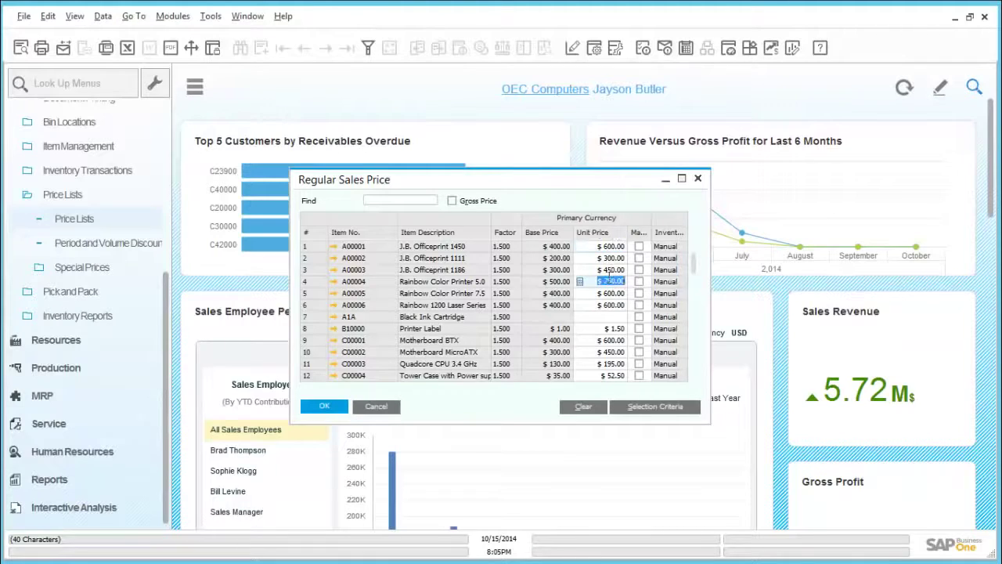
Change A00001's Base Price unit price to 390 in its item record and save it
click(335, 247)
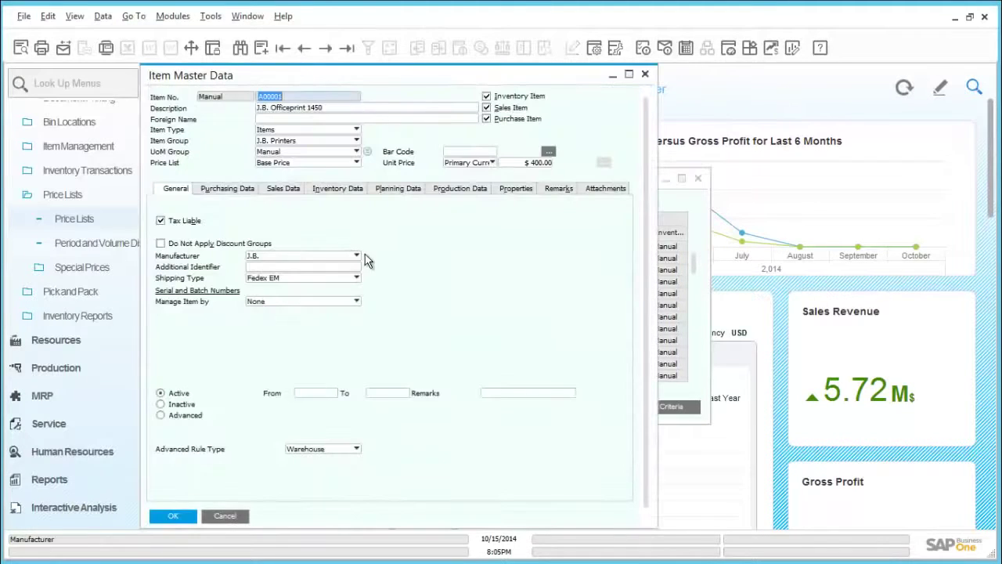
double_click(546, 163)
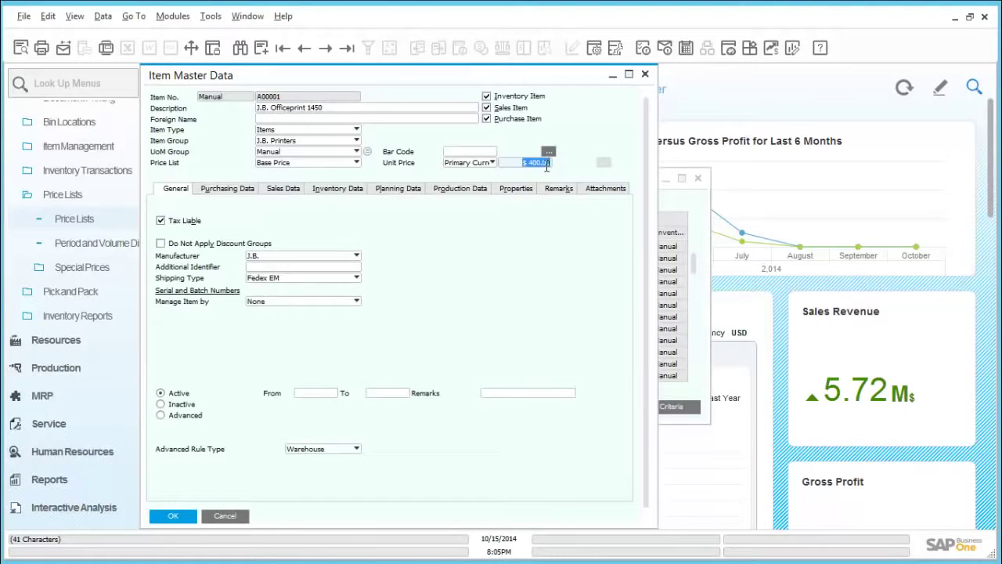
text(3)
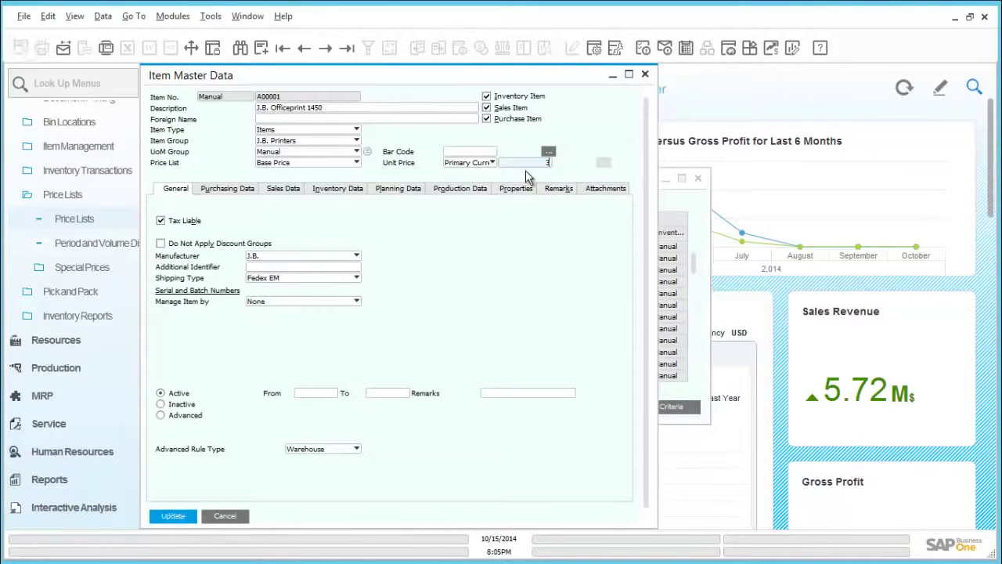
text(90)
key(Tab)
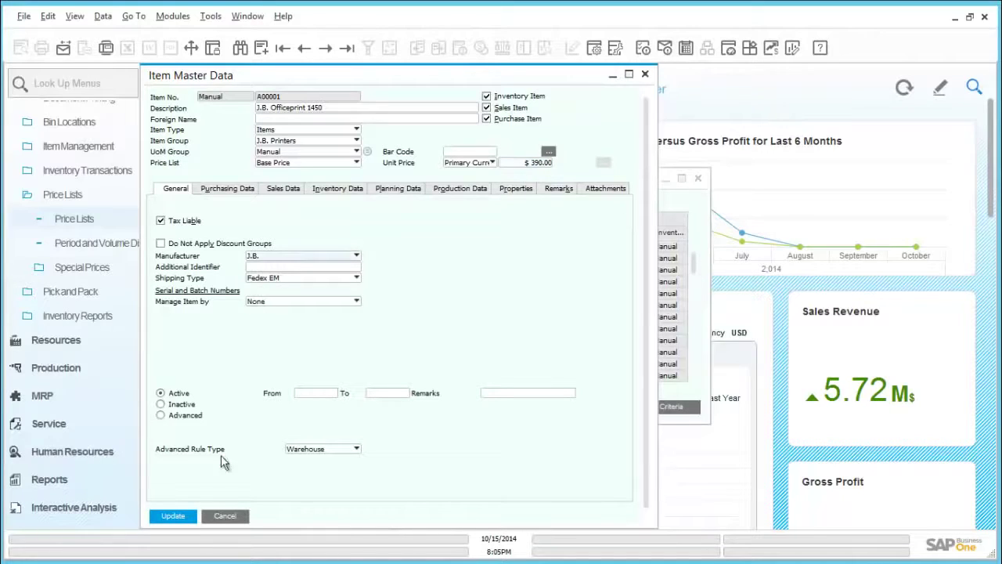
click(180, 520)
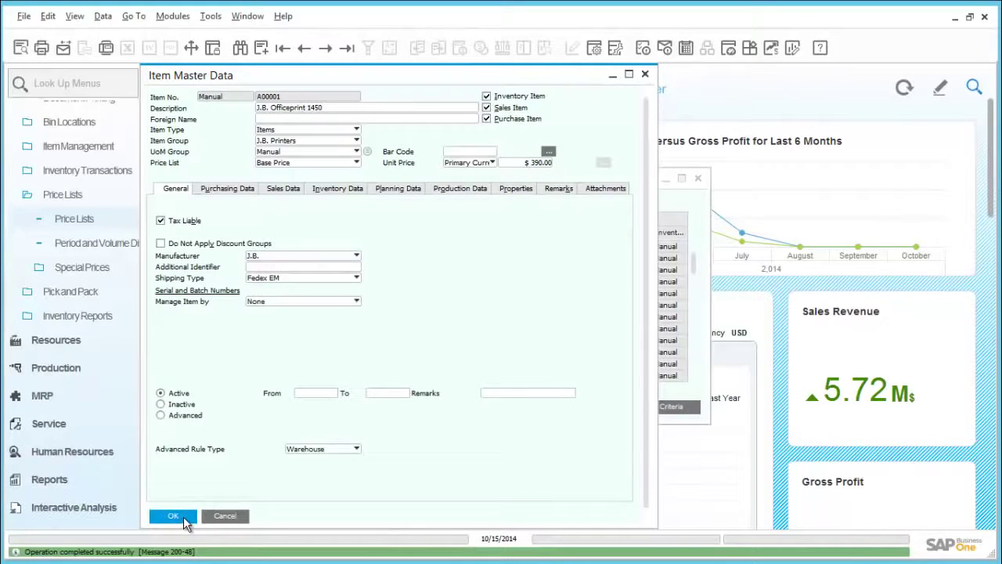
click(185, 517)
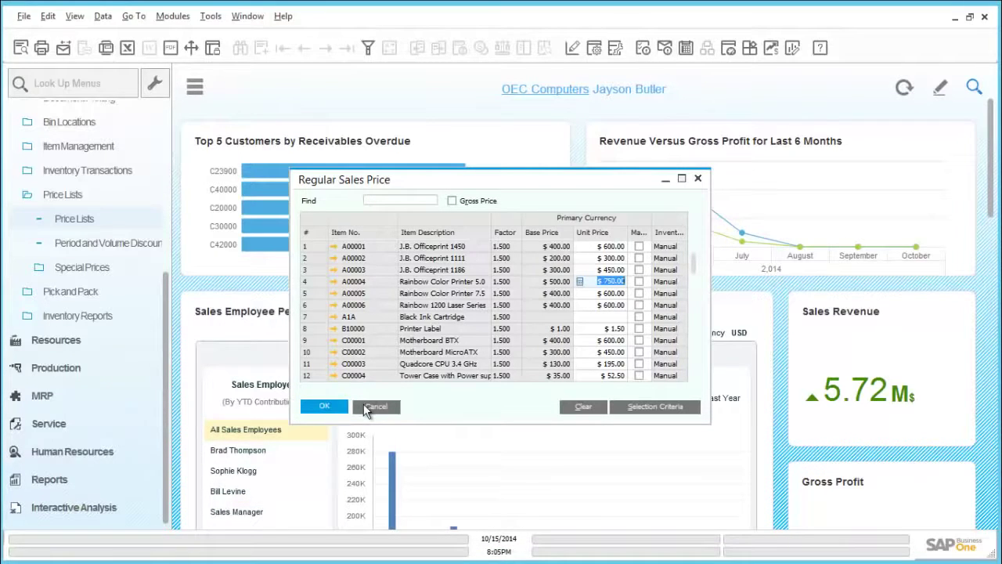
Close the Regular Sales Price item prices and the Price Lists window without saving
click(368, 406)
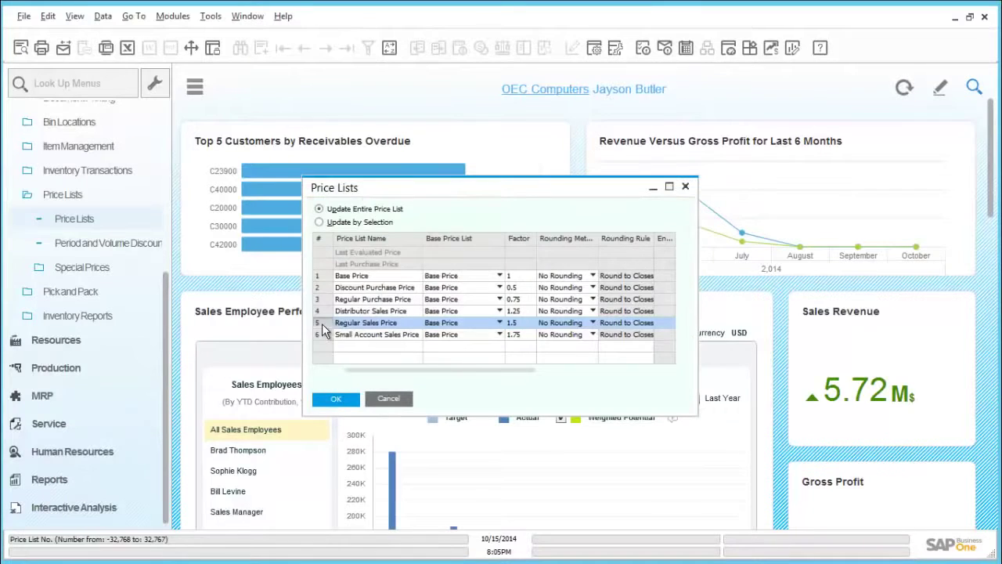
double_click(322, 323)
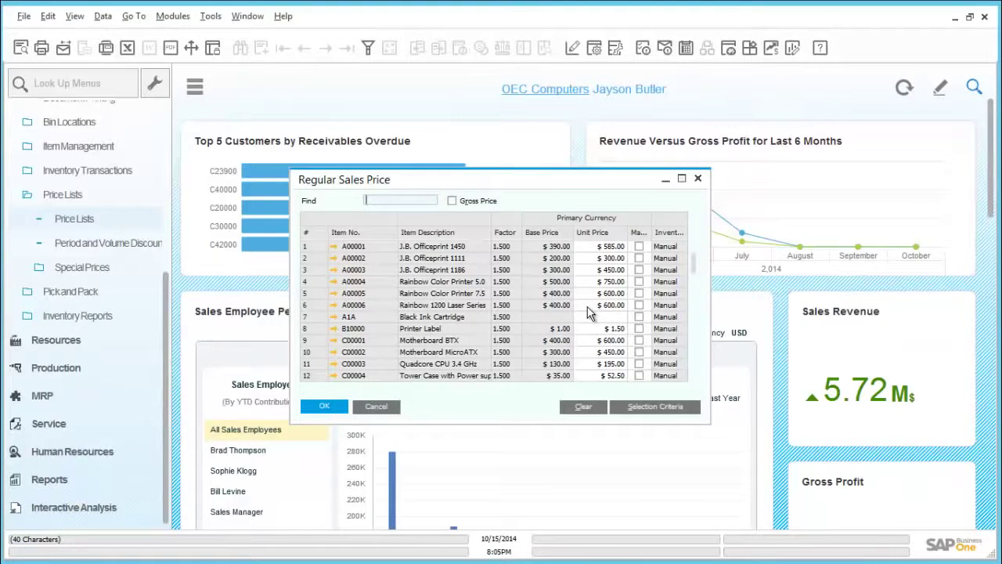
click(327, 407)
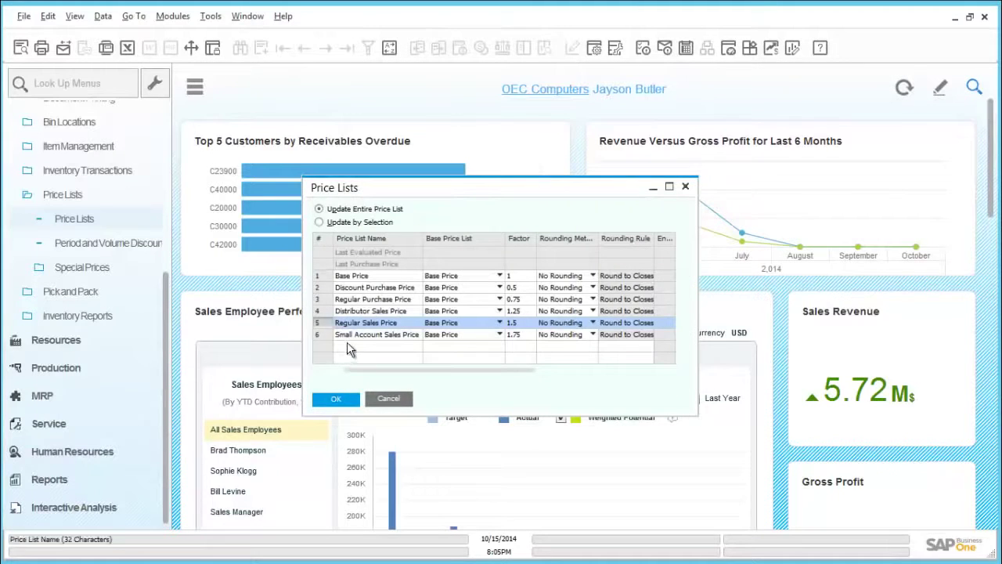
click(389, 398)
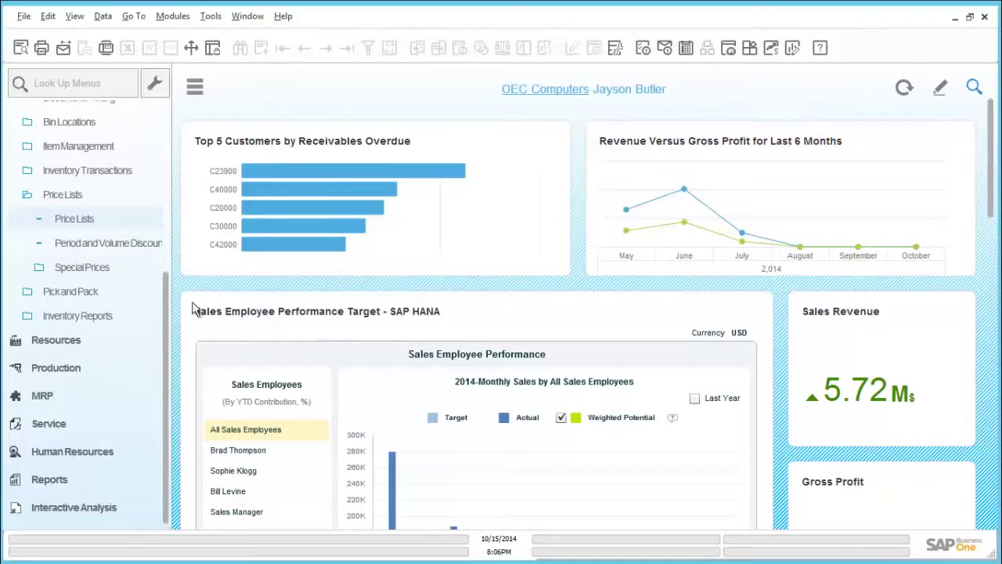
click(97, 270)
Open Period and Volume Discounts on the Regular Sales Price list and enter item A00006
click(96, 247)
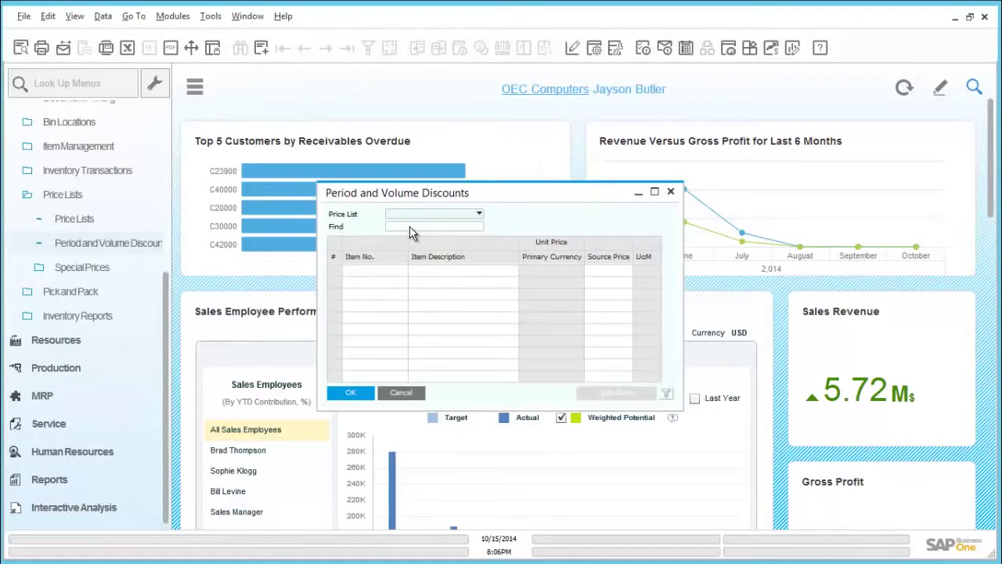
click(437, 216)
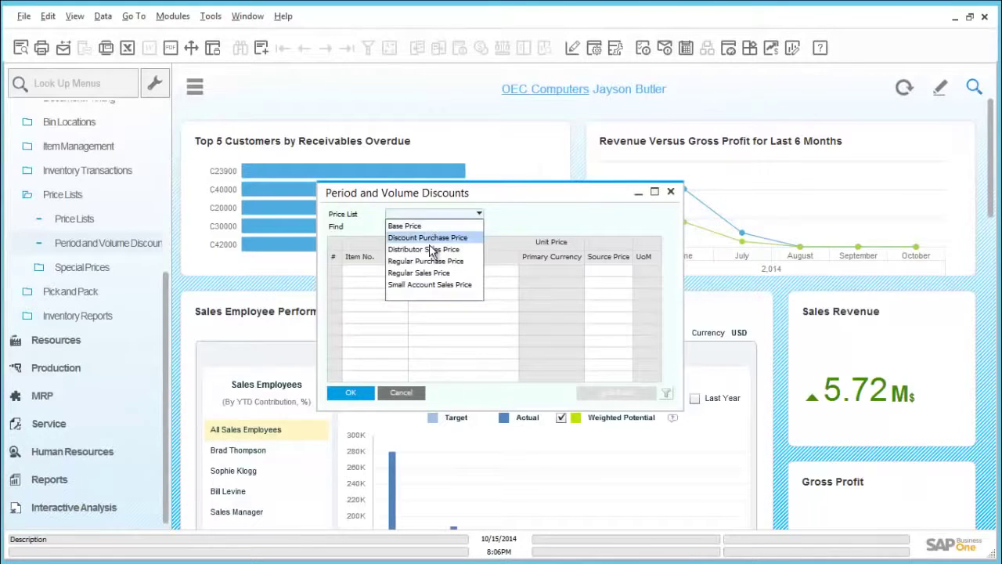
click(431, 276)
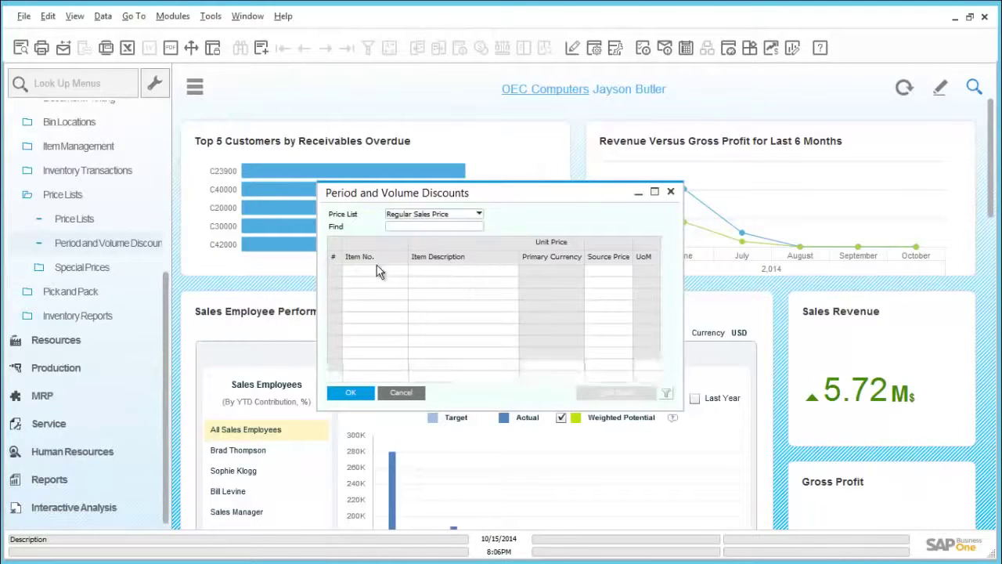
text(a)
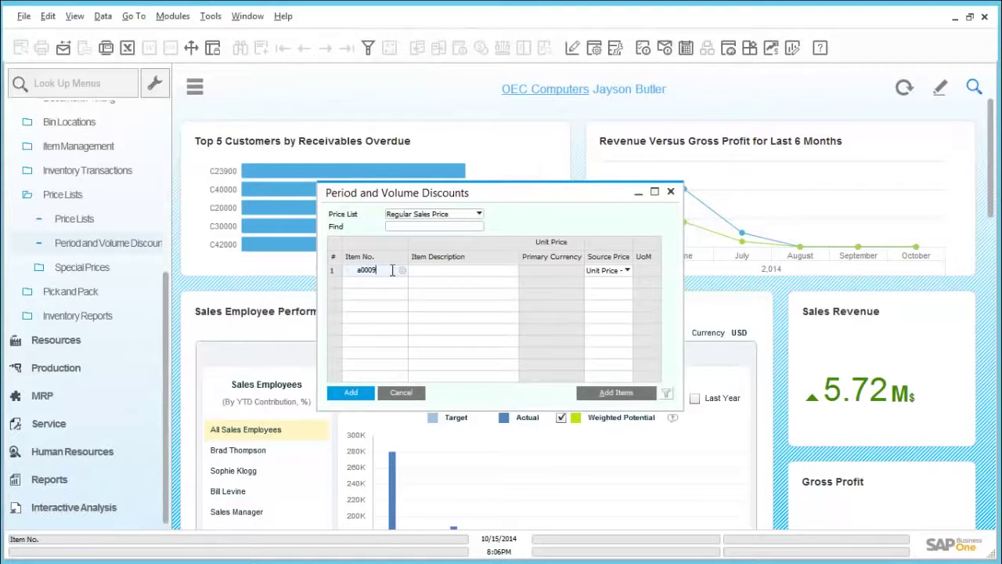
text(00006)
key(Tab)
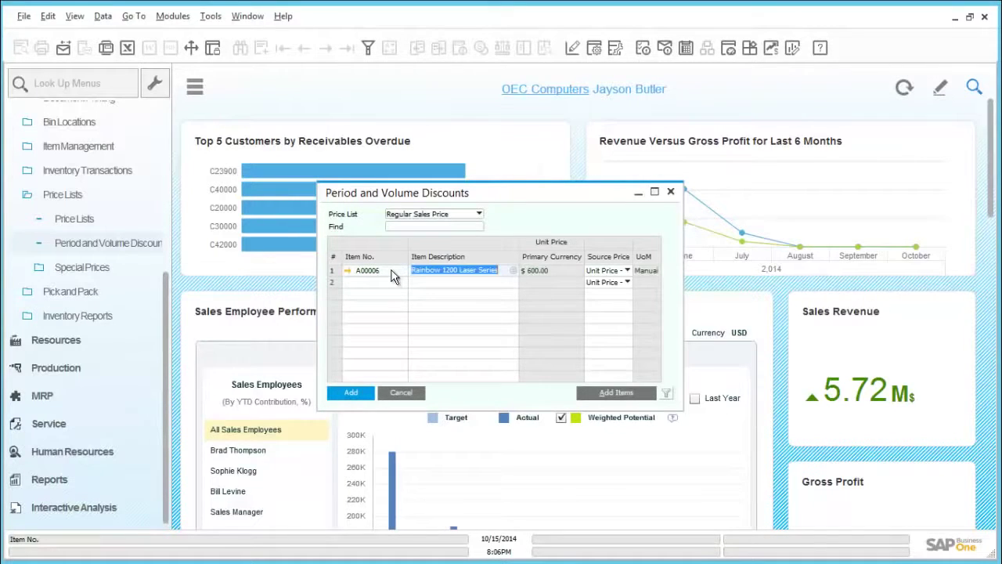
Give A00006 a 20% period discount valid until 10/31/2014, bringing it to $480.00
double_click(334, 267)
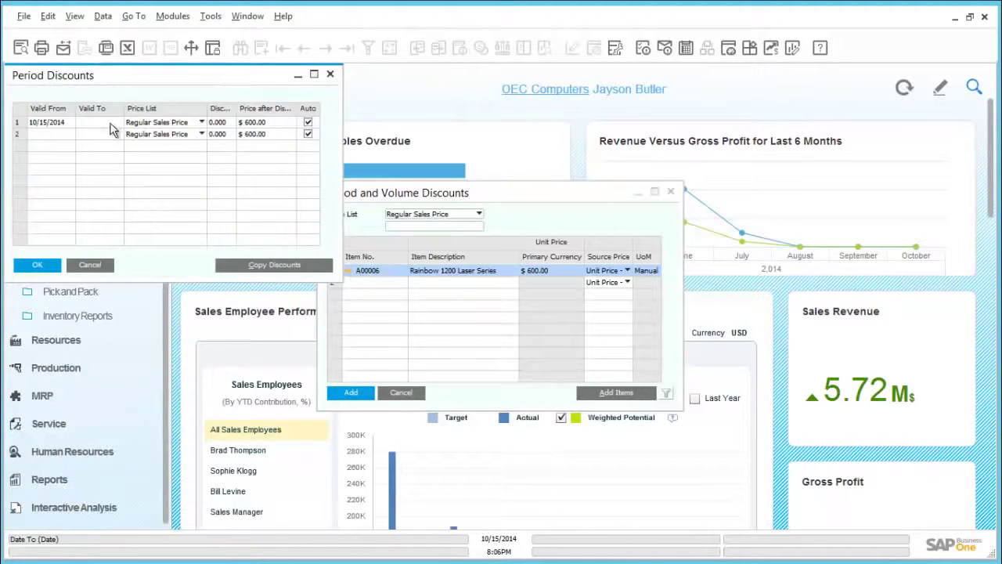
click(116, 129)
text(10)
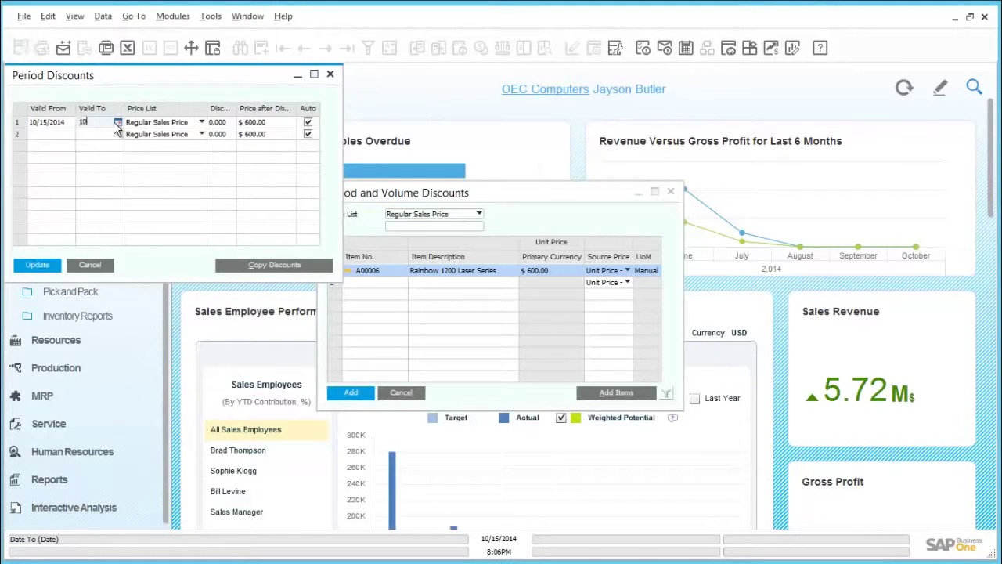
text(/31/2014)
click(221, 123)
text(20)
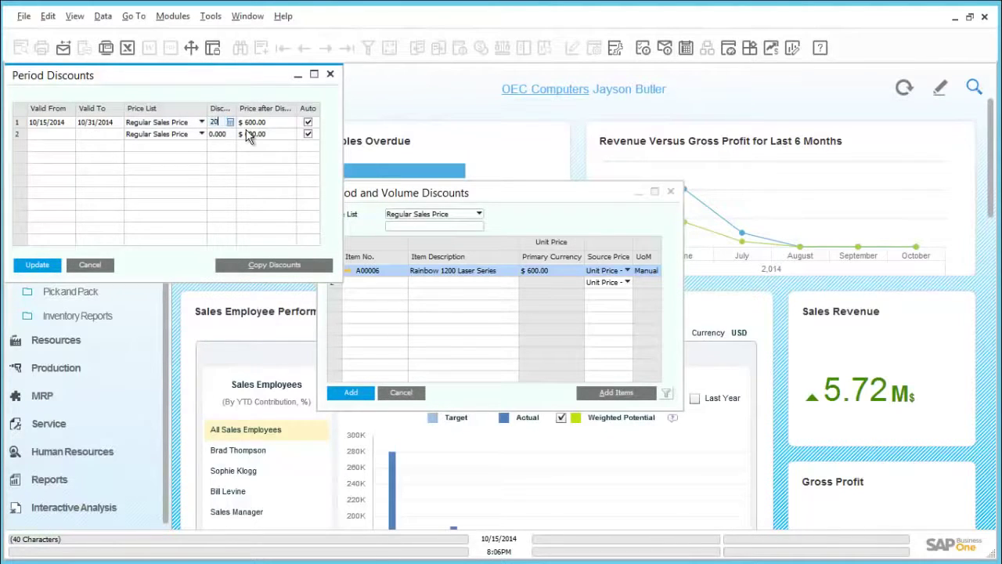
key(Tab)
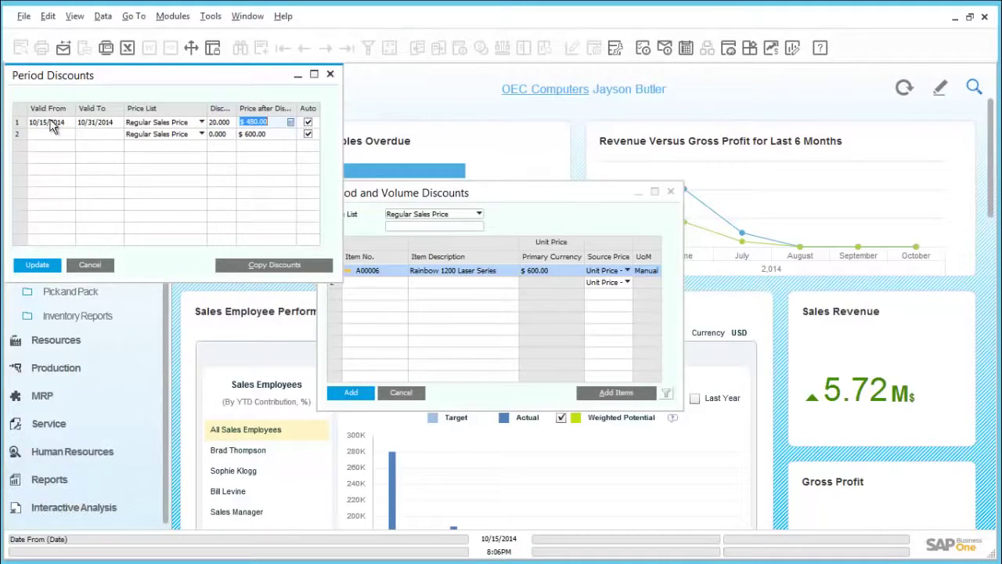
click(16, 126)
Open the period's volume discounts and add the first tier: 50% off from 100 units
double_click(17, 129)
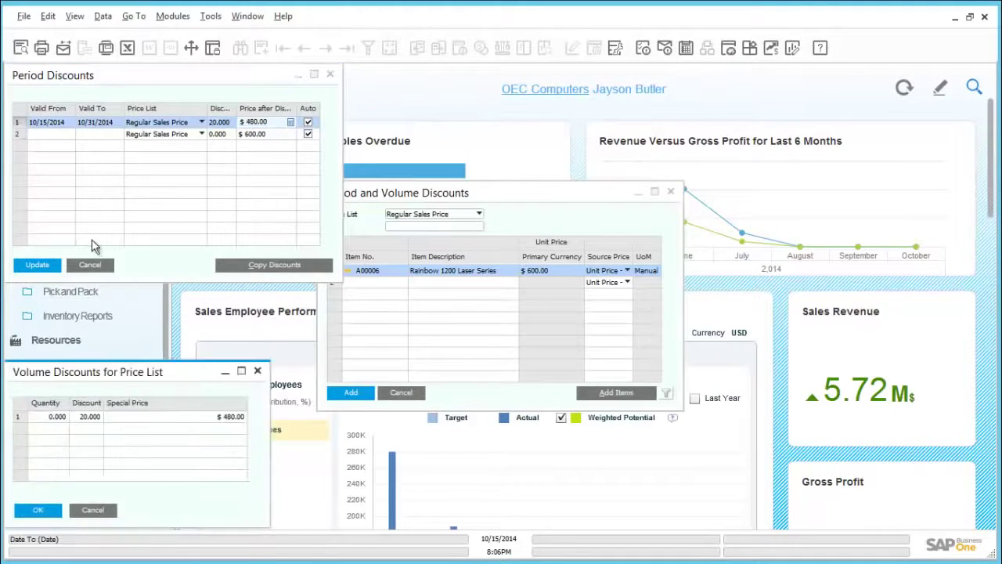
drag(102, 378, 158, 264)
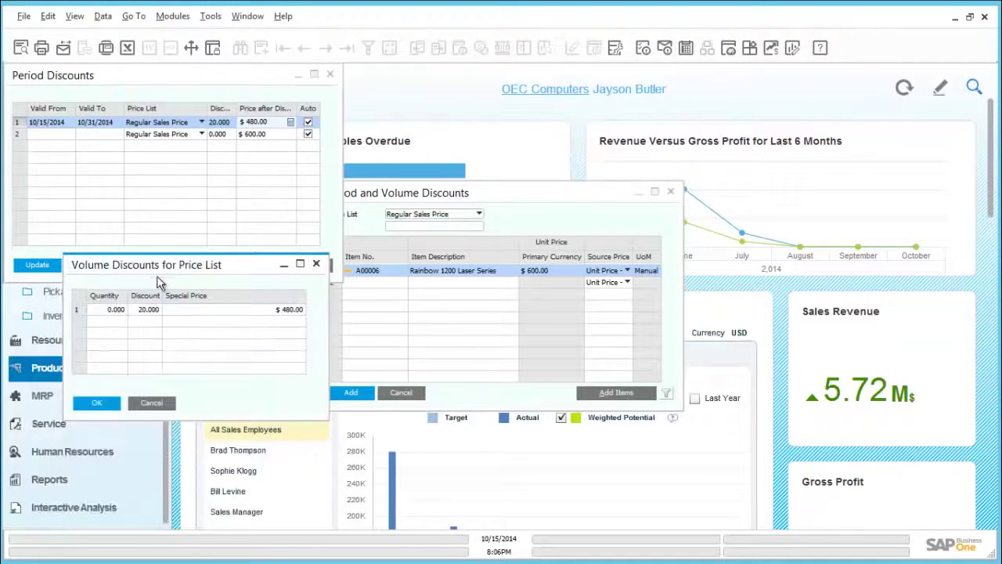
click(117, 309)
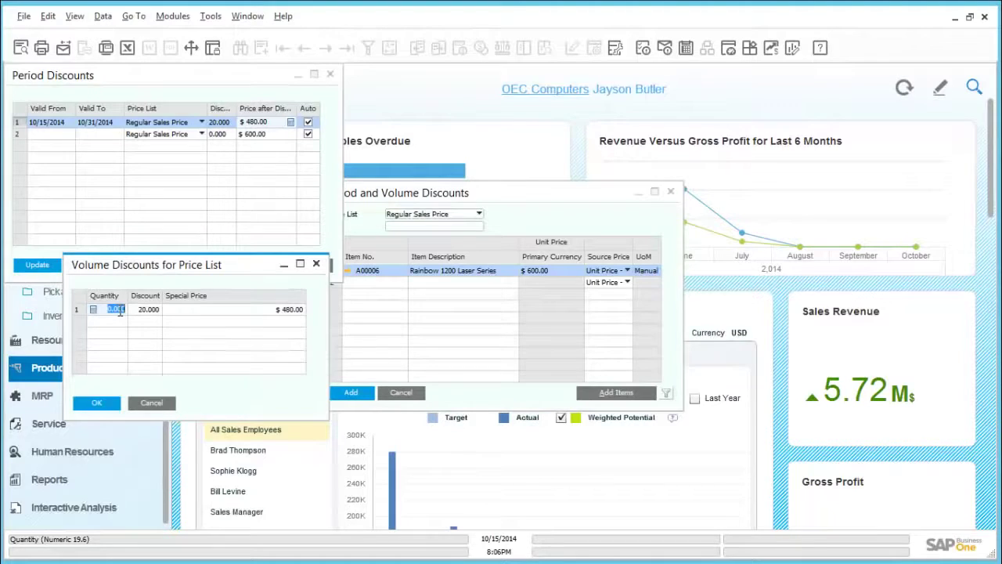
text(100)
key(Tab)
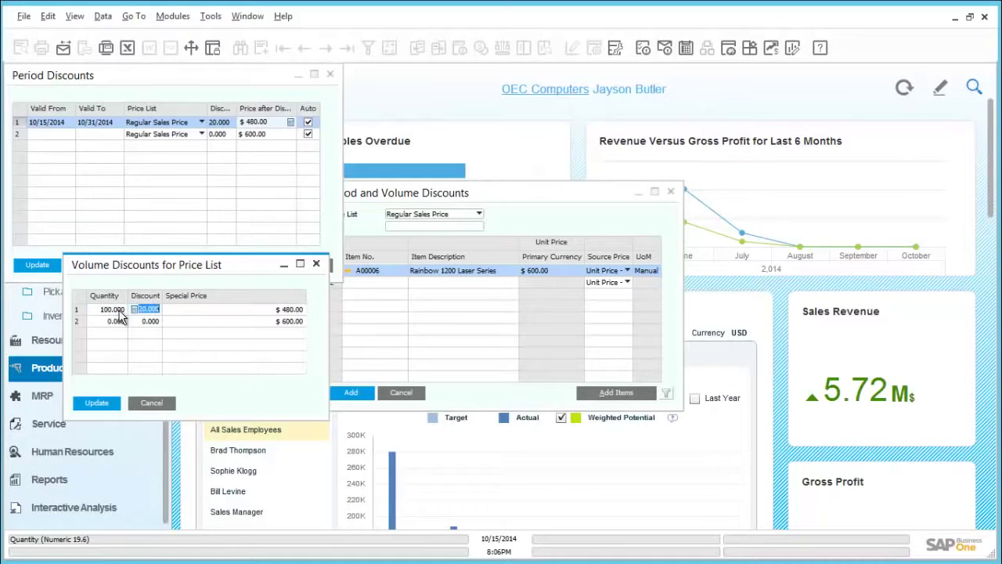
text(10)
key(Tab)
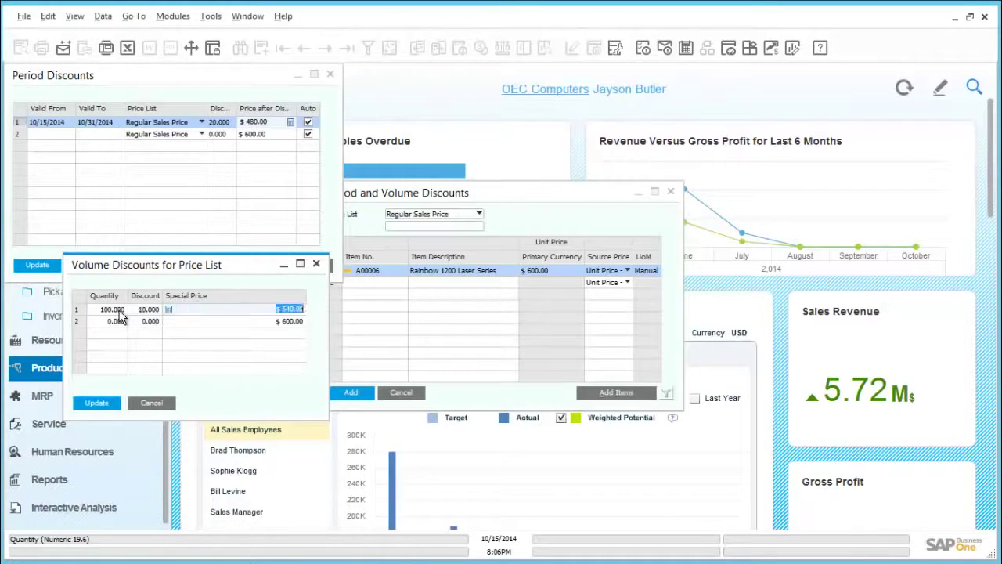
key(shift+Tab)
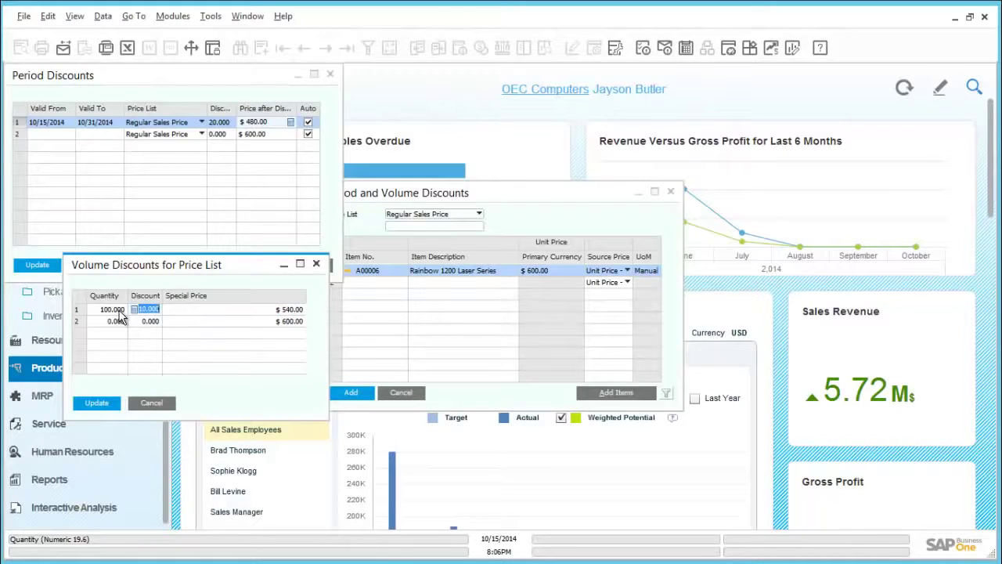
text(50)
key(Tab)
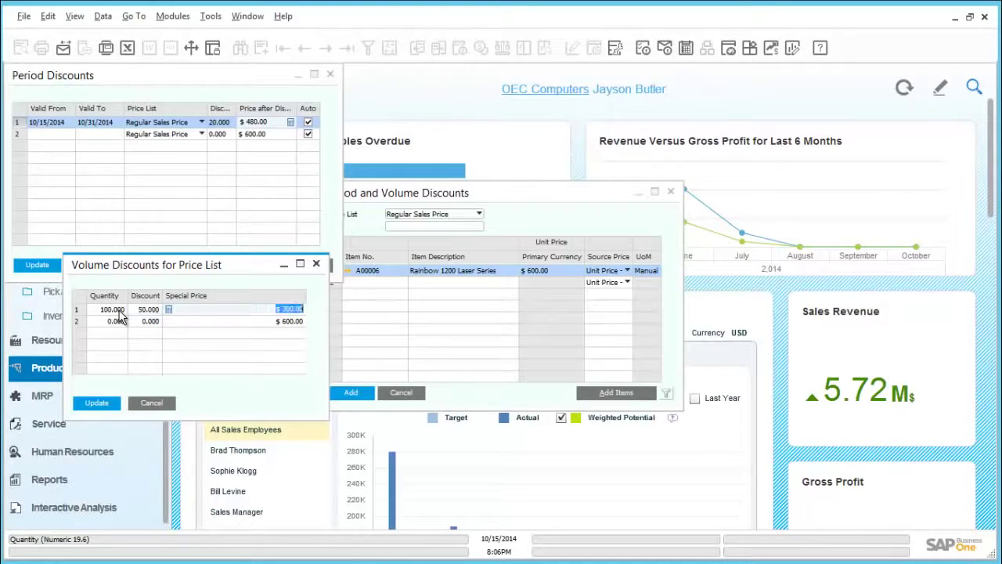
Add volume tiers of 55% from 500 units and 60% from 100,000 units
key(Tab)
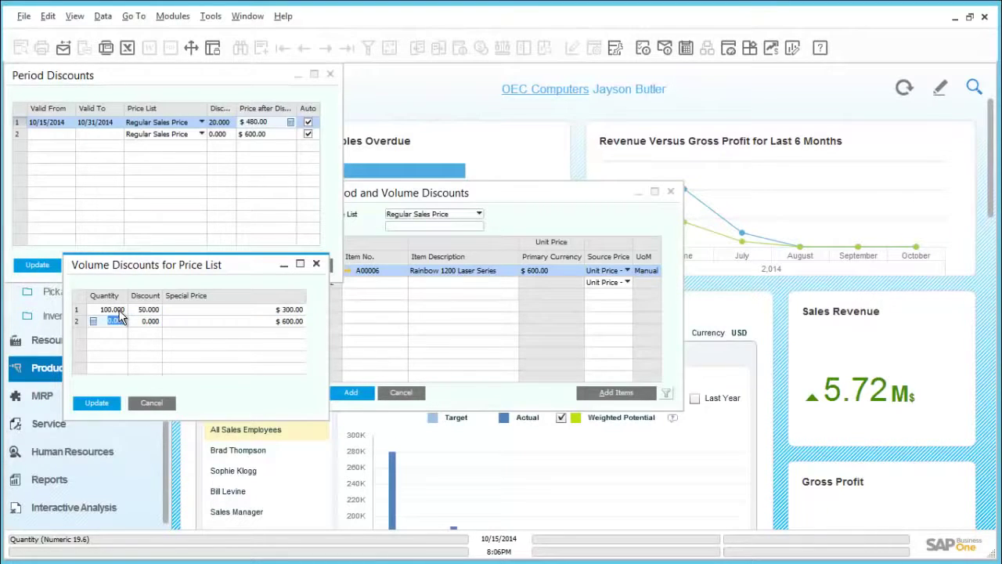
text(500)
key(Tab)
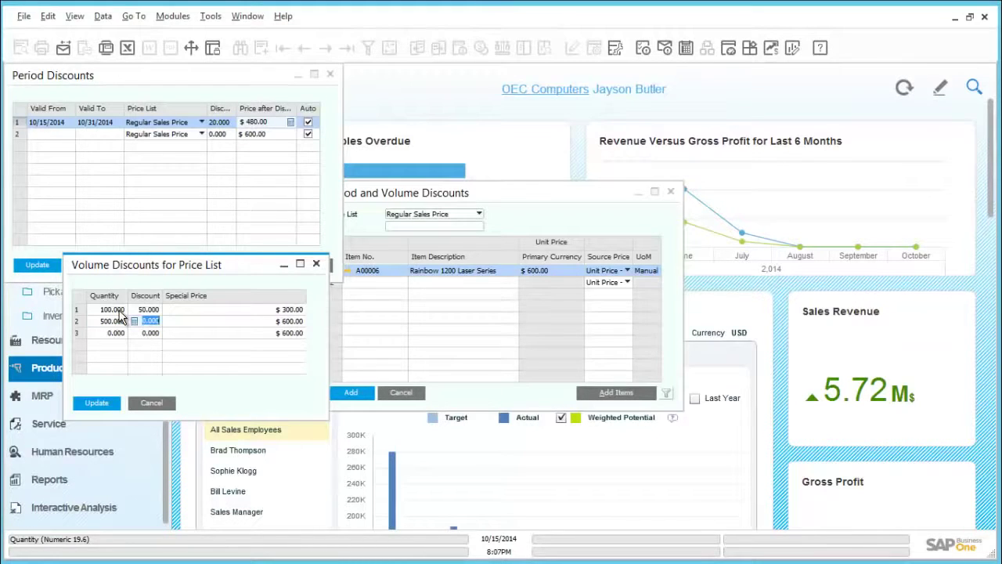
text(55)
key(Tab)
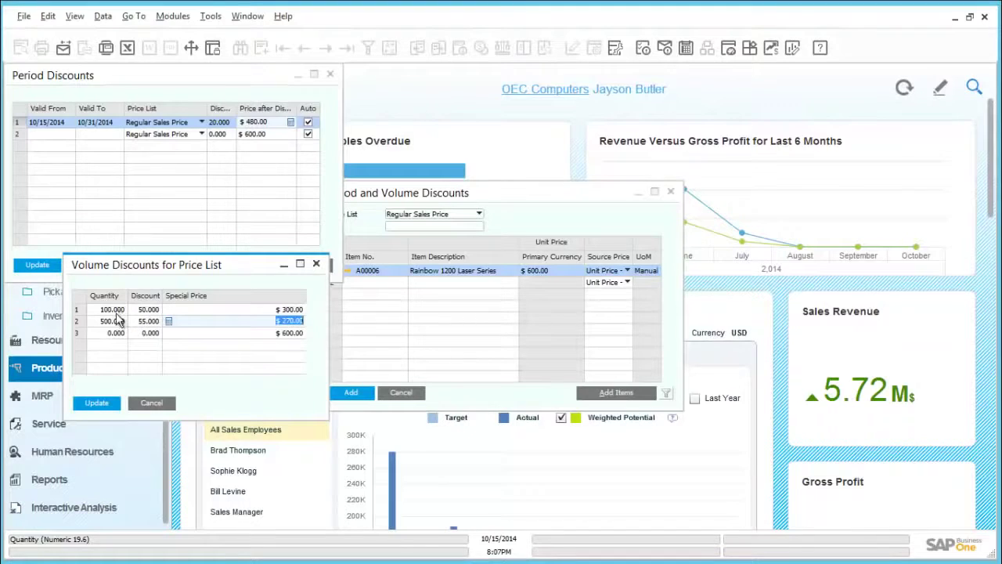
click(104, 333)
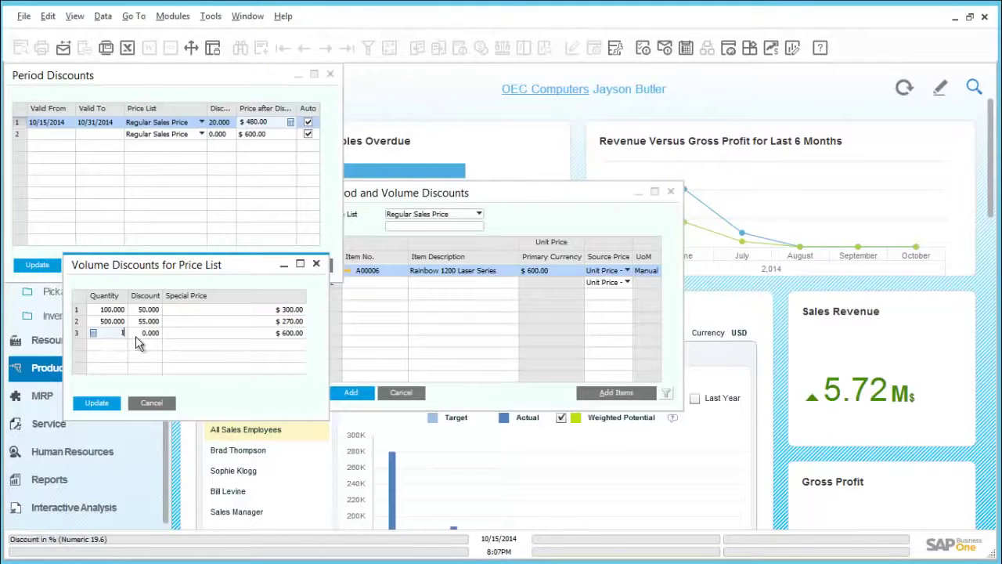
text(100,000)
key(Tab)
text(60)
key(Tab)
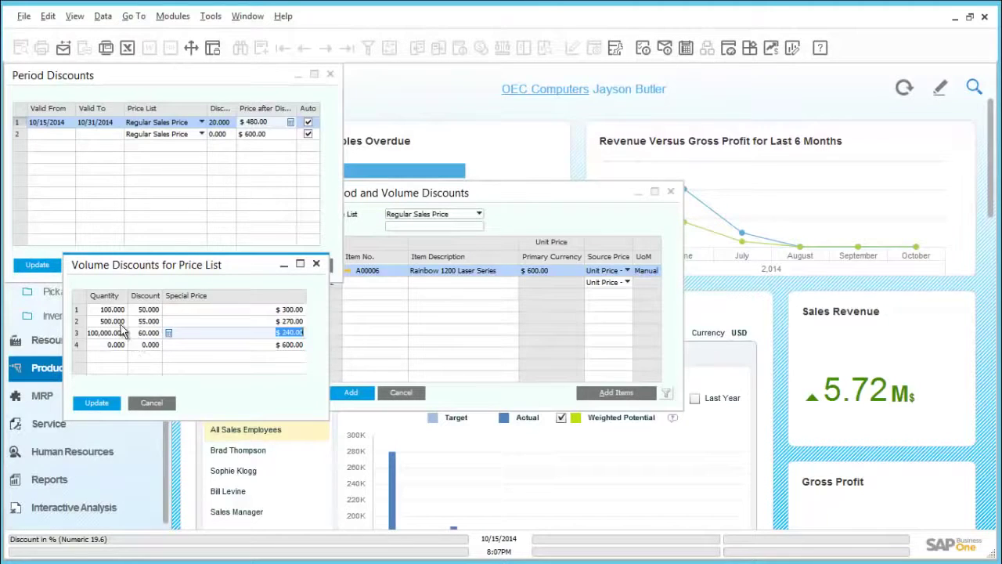
Apply the volume and period discounts, add them for A00006, and confirm
click(88, 407)
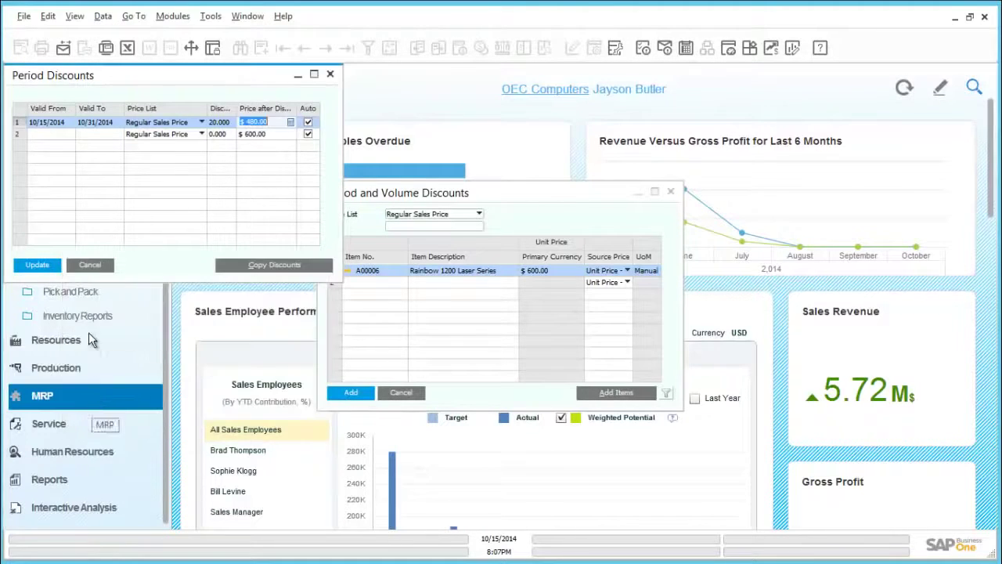
click(46, 266)
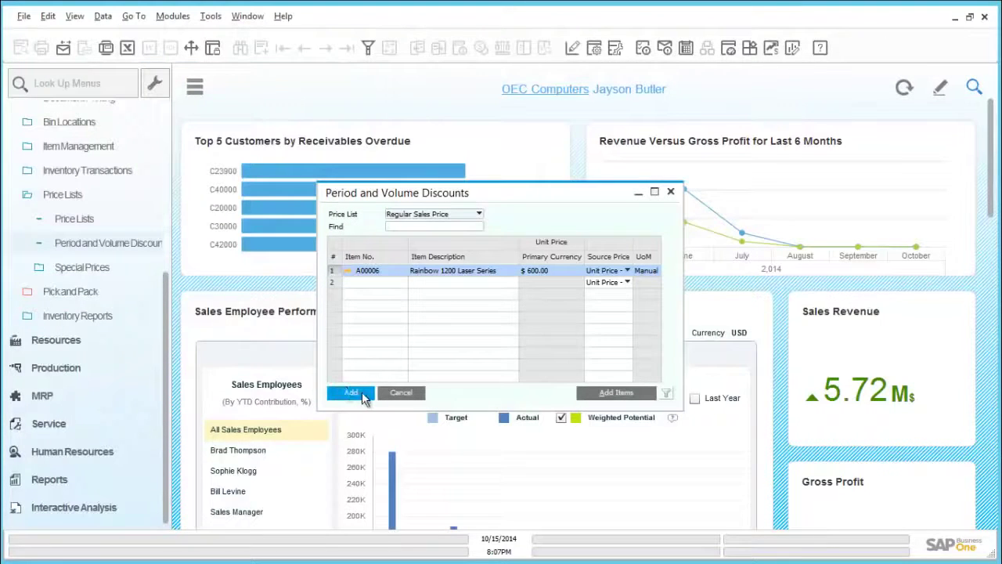
click(351, 392)
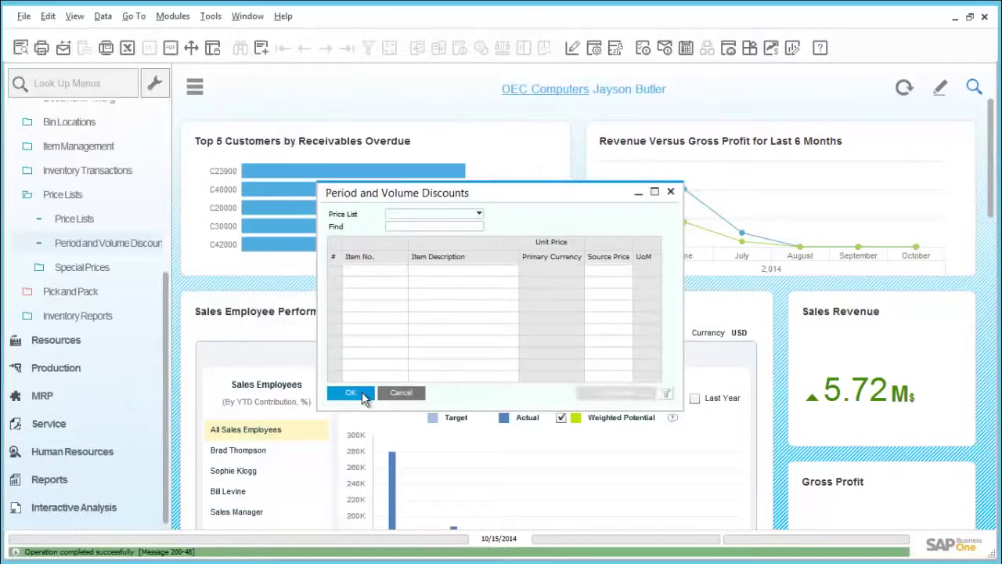
click(363, 396)
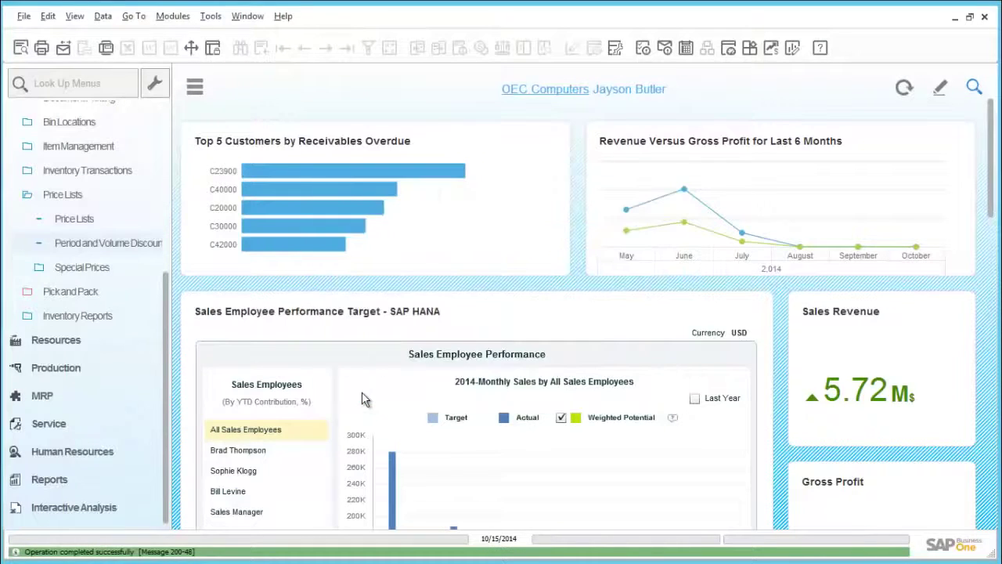